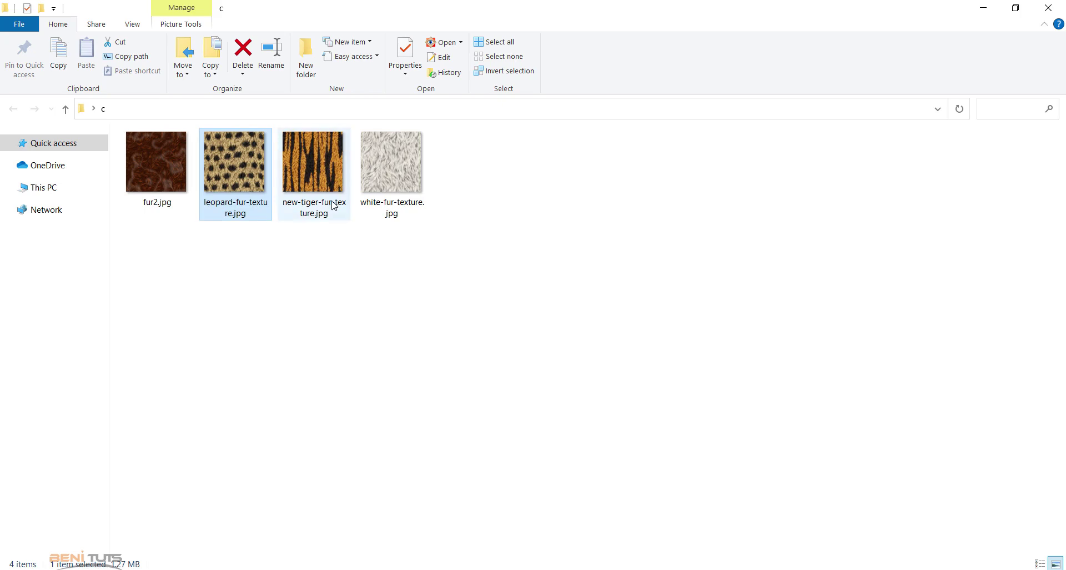
# - Place the tiger fur image at the canvas's left edge, then add the leopard fur image
pyautogui.moveTo(314, 161); pyautogui.dragTo(164, 386)
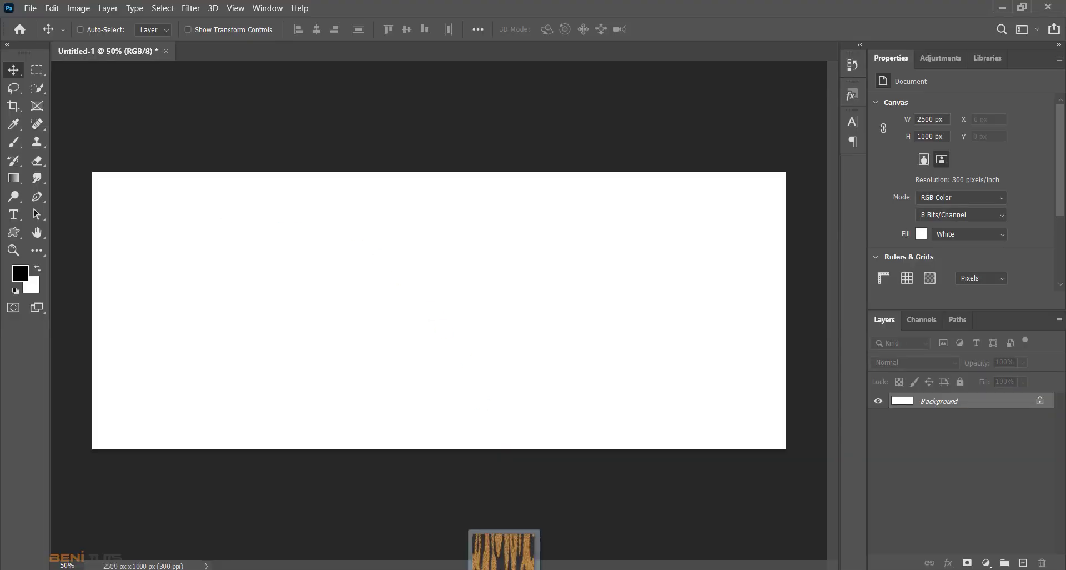
pyautogui.moveTo(425, 404); pyautogui.dragTo(164, 404)
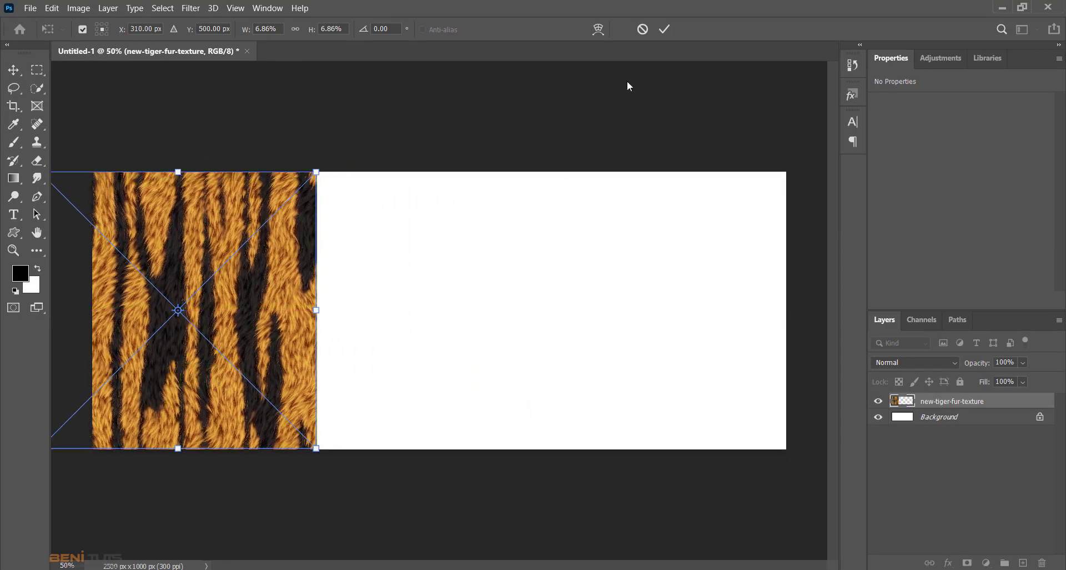
pyautogui.press('Return')
pyautogui.hotkey('alt', 'Tab')
pyautogui.moveTo(234, 164)
pyautogui.mouseDown()
pyautogui.moveTo(393, 318)
pyautogui.moveTo(514, 567)
pyautogui.moveTo(427, 371)
pyautogui.moveTo(496, 369)
pyautogui.moveTo(446, 369)
pyautogui.mouseUp()
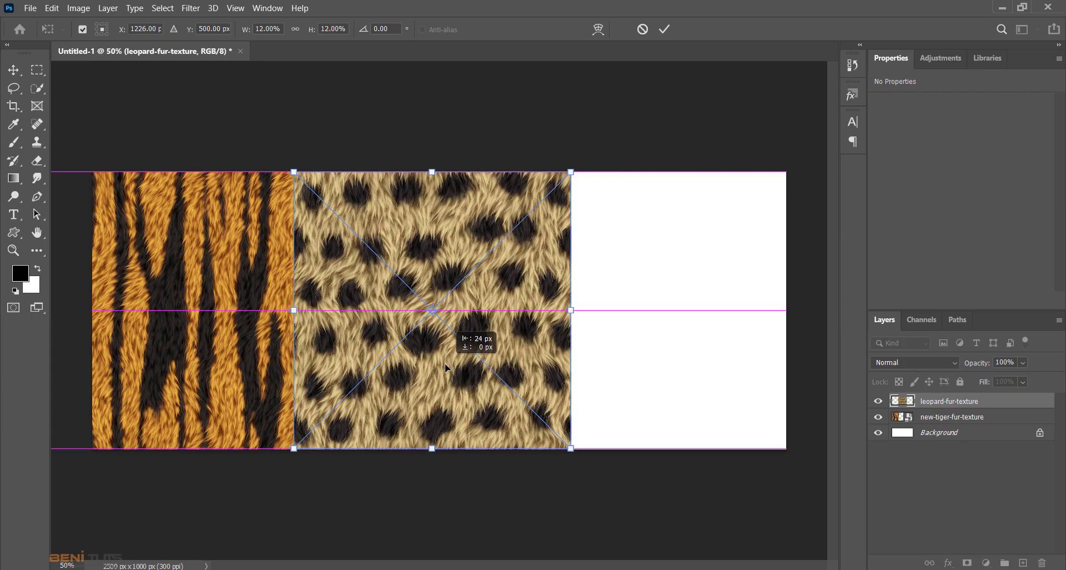
pyautogui.click(665, 31)
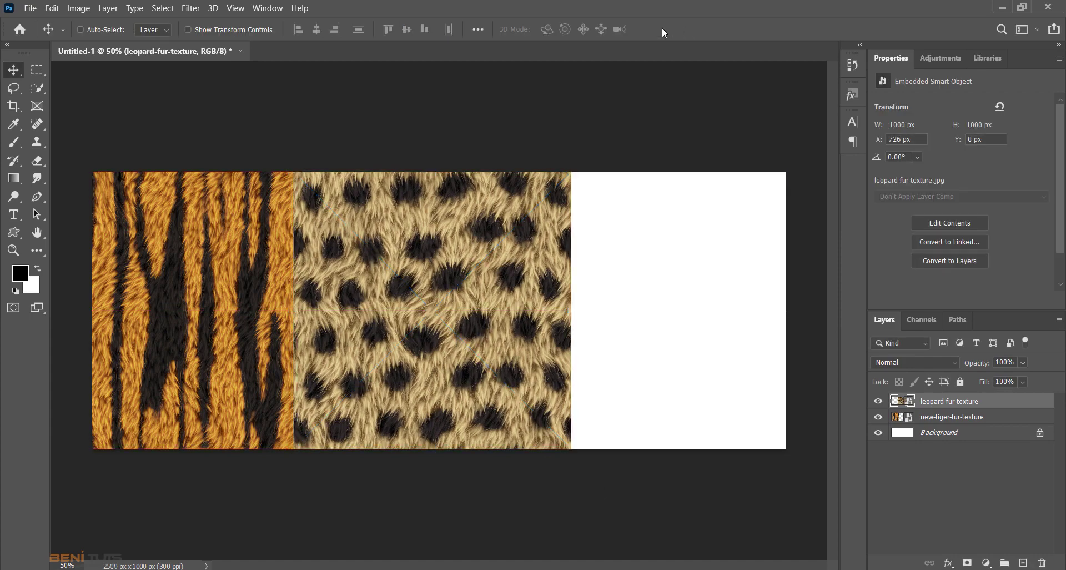
# - Place the white fur and fur2 brown fur images, with the brown fur beside the white
pyautogui.click(649, 558)
pyautogui.moveTo(398, 201)
pyautogui.mouseDown()
pyautogui.moveTo(528, 375)
pyautogui.moveTo(476, 374)
pyautogui.moveTo(643, 370)
pyautogui.moveTo(655, 380)
pyautogui.mouseUp()
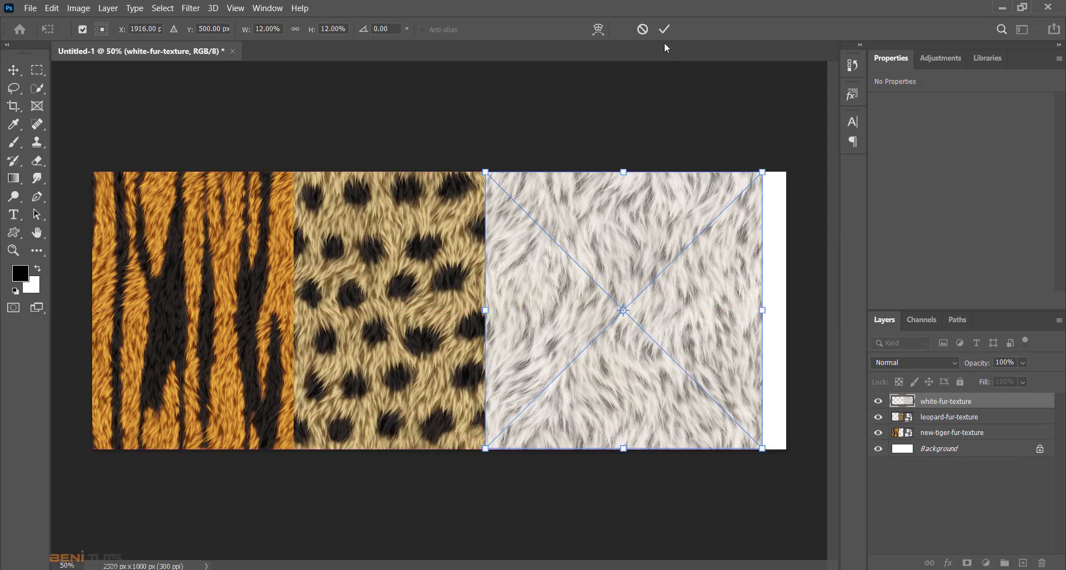
pyautogui.click(662, 30)
pyautogui.hotkey('alt', 'Tab')
pyautogui.moveTo(179, 201); pyautogui.dragTo(696, 384)
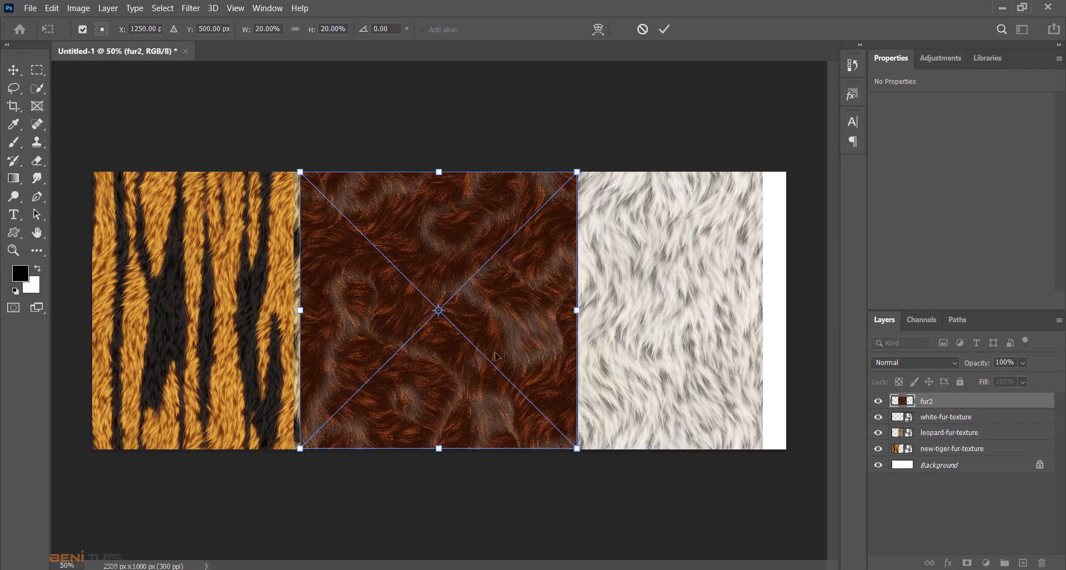
pyautogui.moveTo(494, 354); pyautogui.dragTo(819, 352)
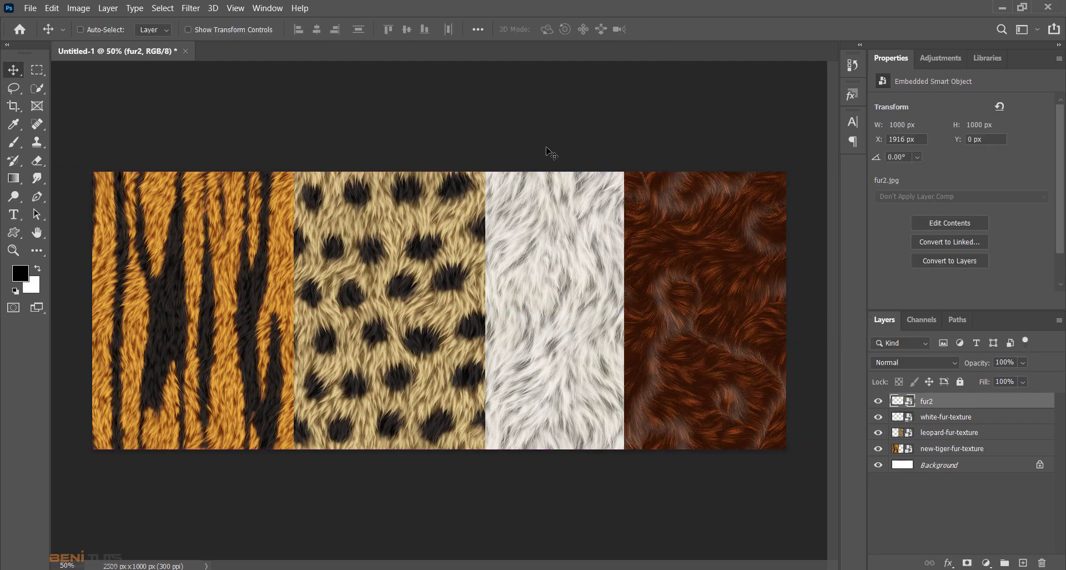
# - Slide the leopard, white and brown fur layers left so all four strips sit edge to edge
pyautogui.click(944, 434)
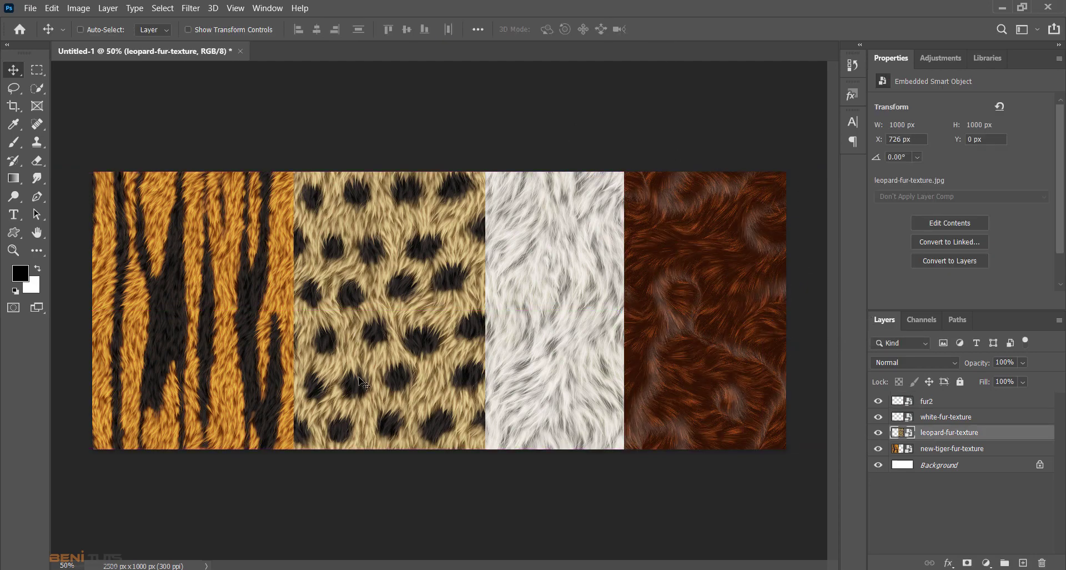
pyautogui.moveTo(363, 383); pyautogui.dragTo(328, 382)
pyautogui.hotkey('alt', ']')
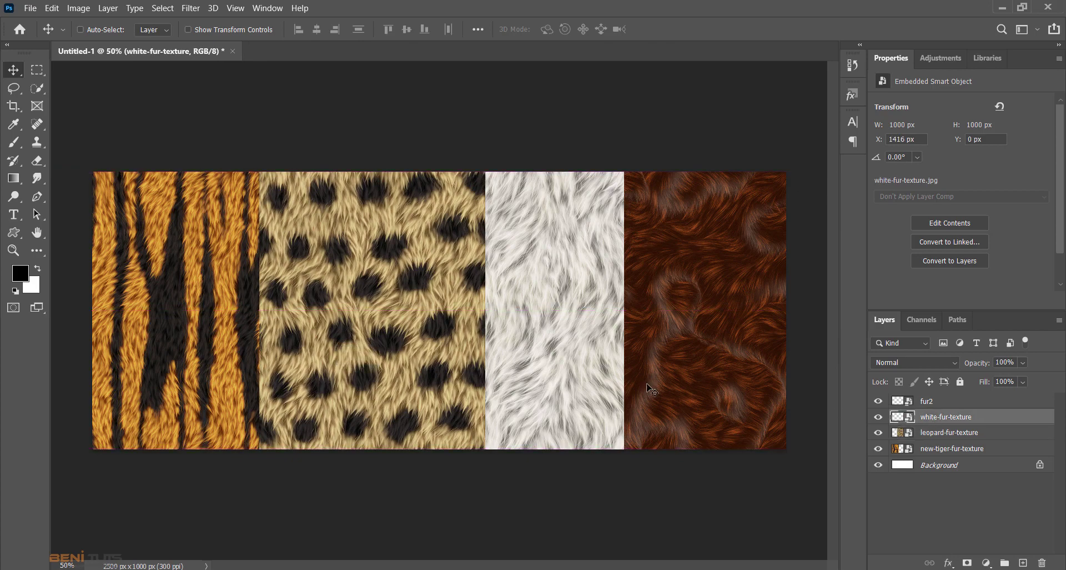
pyautogui.moveTo(575, 380); pyautogui.dragTo(519, 383)
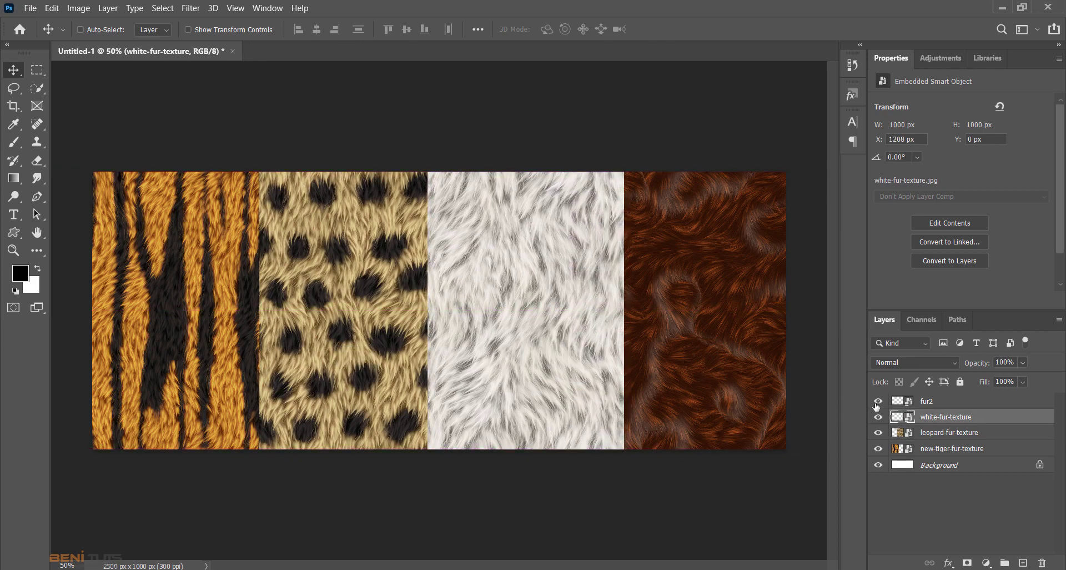
pyautogui.click(921, 401)
pyautogui.moveTo(726, 381); pyautogui.dragTo(663, 380)
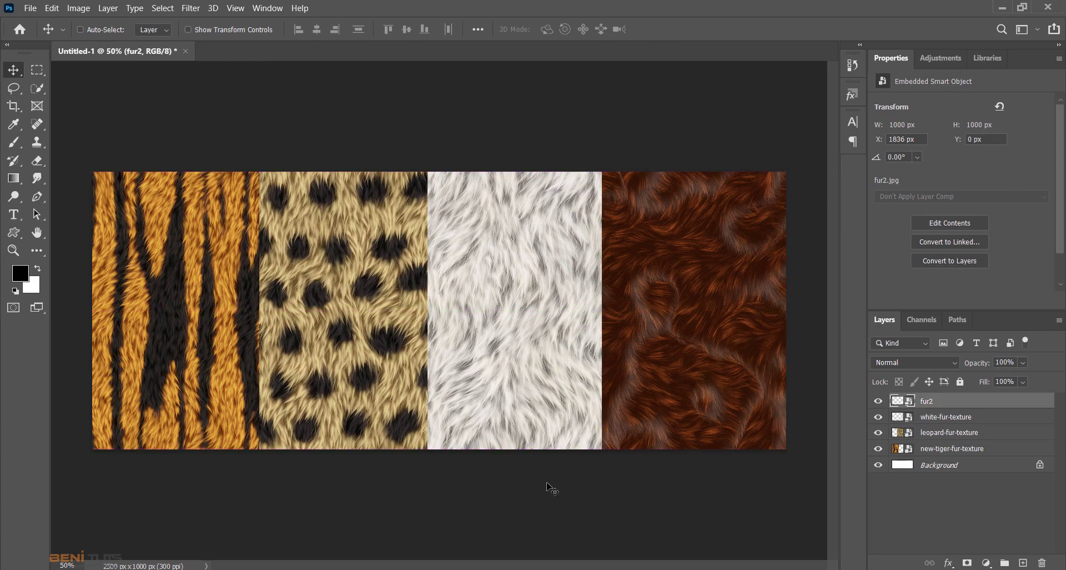
# - Add a new layer and place a white 150 pt 'C' on the tiger fur strip
pyautogui.click(1023, 562)
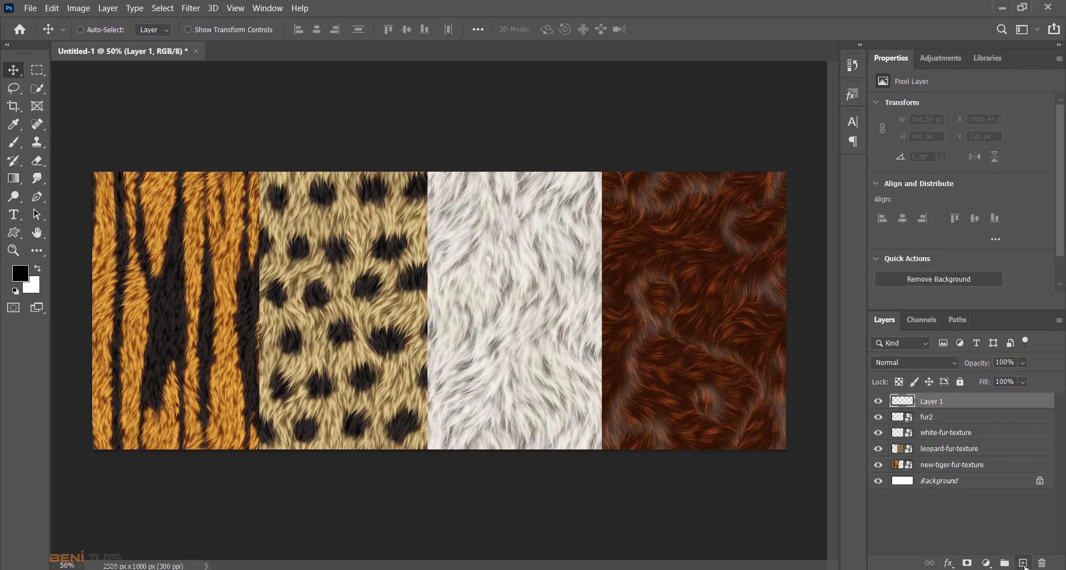
pyautogui.click(13, 215)
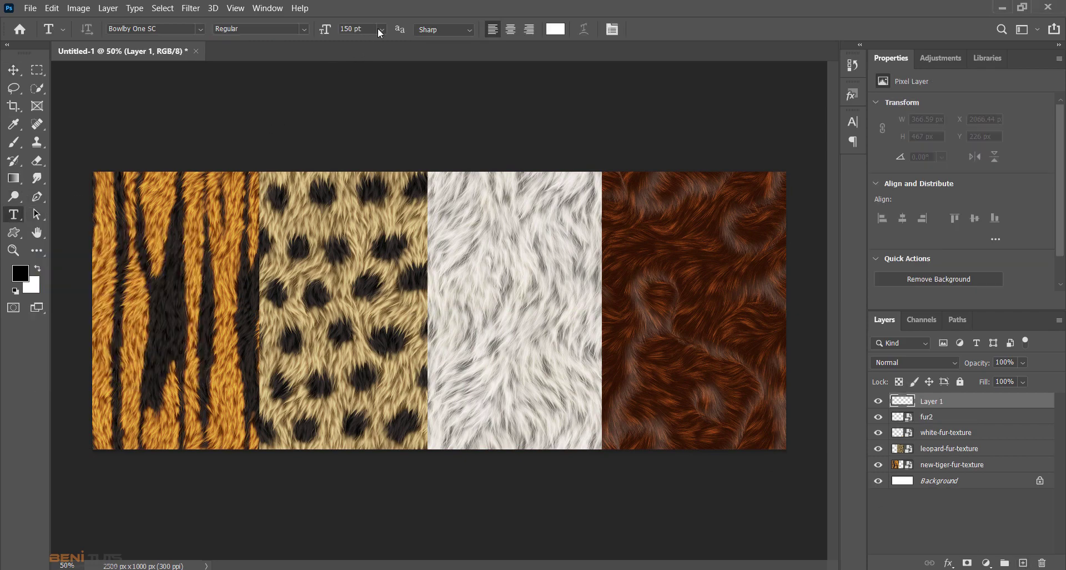
pyautogui.click(382, 29)
pyautogui.click(197, 26)
pyautogui.click(146, 316)
pyautogui.write('C')
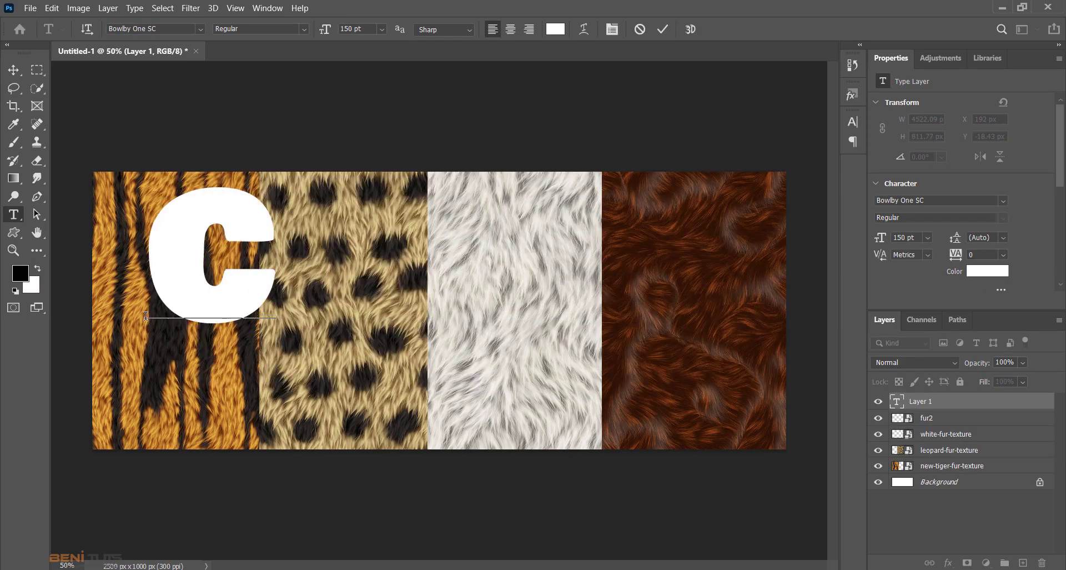
pyautogui.click(14, 70)
pyautogui.moveTo(190, 312)
pyautogui.mouseDown()
pyautogui.moveTo(148, 361)
pyautogui.moveTo(182, 373)
pyautogui.mouseUp()
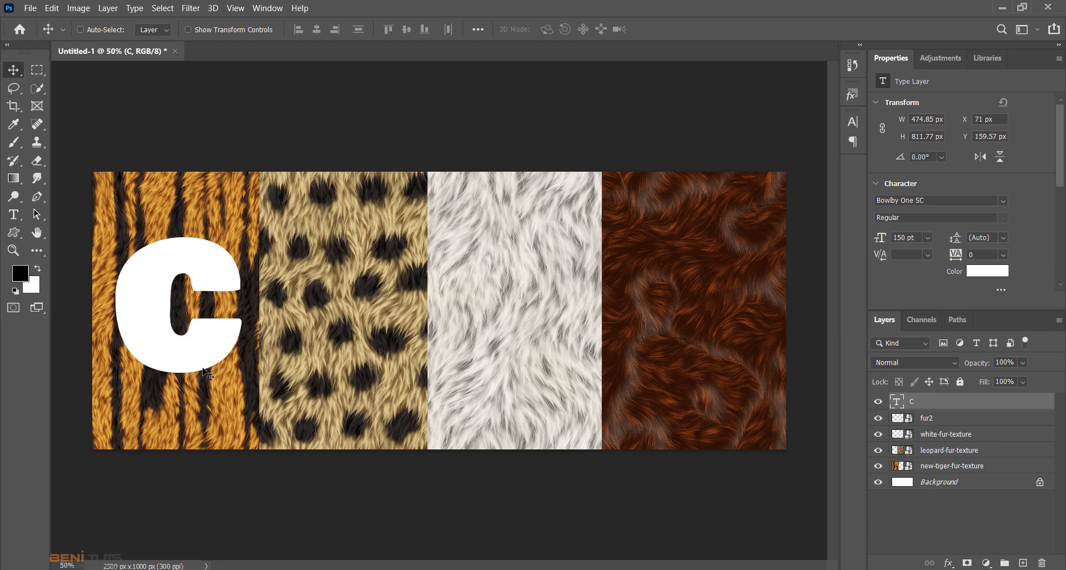
# - Duplicate the C onto the leopard and white fur strips, retyping the copies as 'A' and 'T'
pyautogui.press('alt')
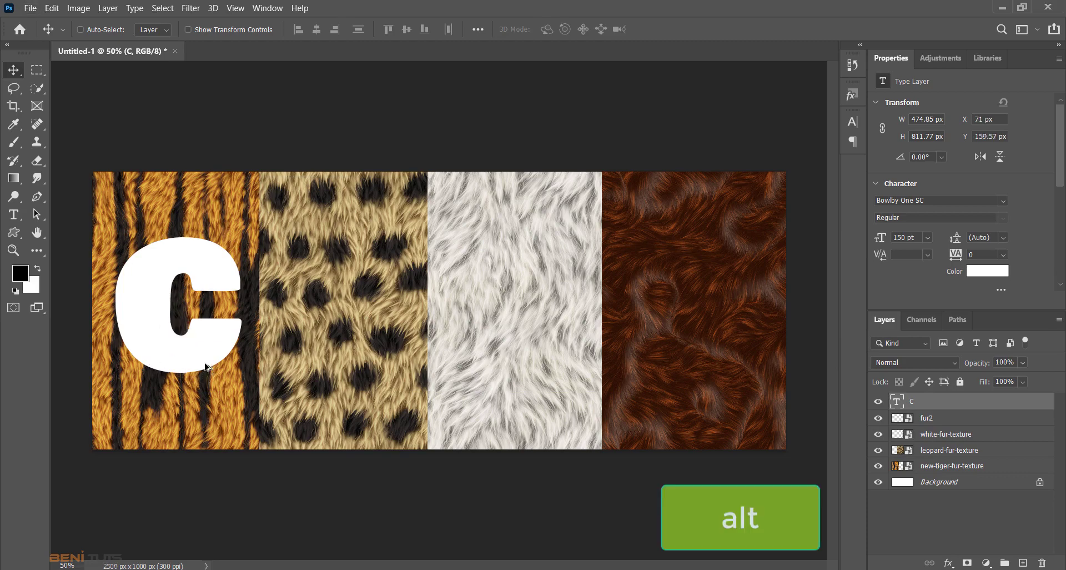
pyautogui.moveTo(206, 367); pyautogui.dragTo(371, 373)
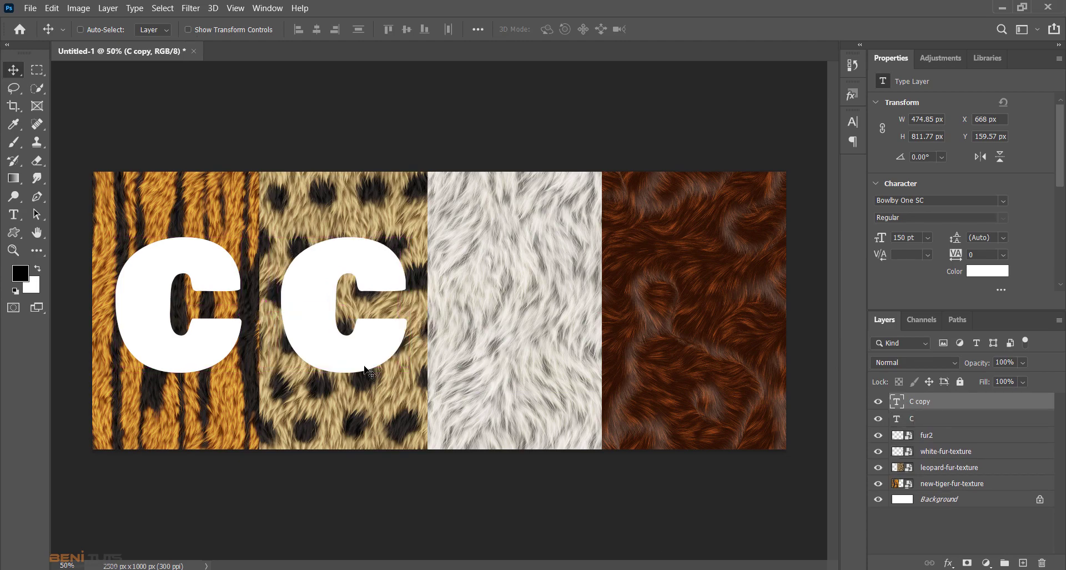
pyautogui.press('t')
pyautogui.doubleClick(365, 365)
pyautogui.write('A')
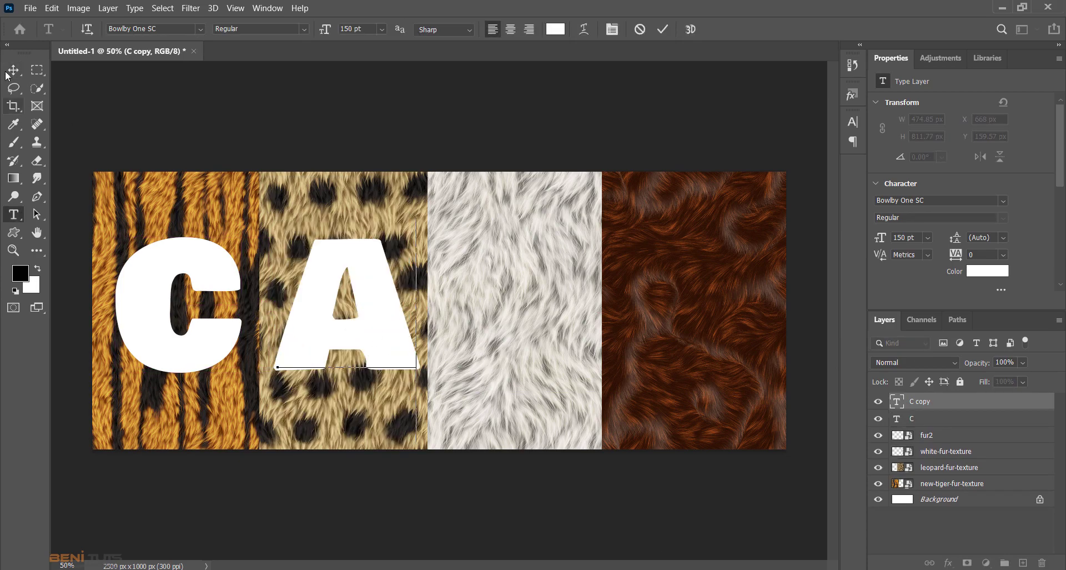
pyautogui.click(12, 71)
pyautogui.press('alt')
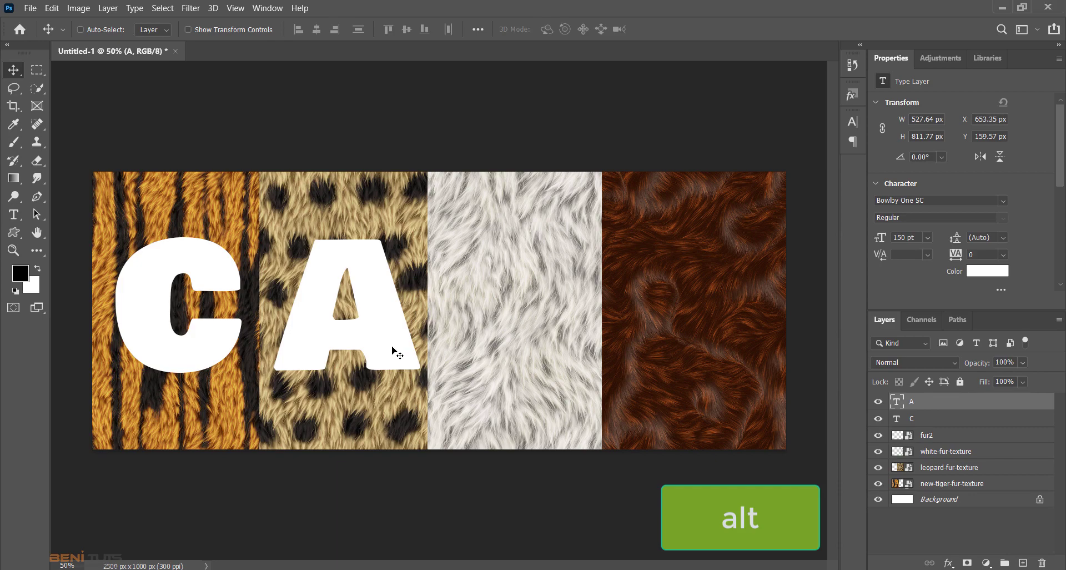
pyautogui.moveTo(392, 349); pyautogui.dragTo(564, 341)
pyautogui.doubleClick(563, 338)
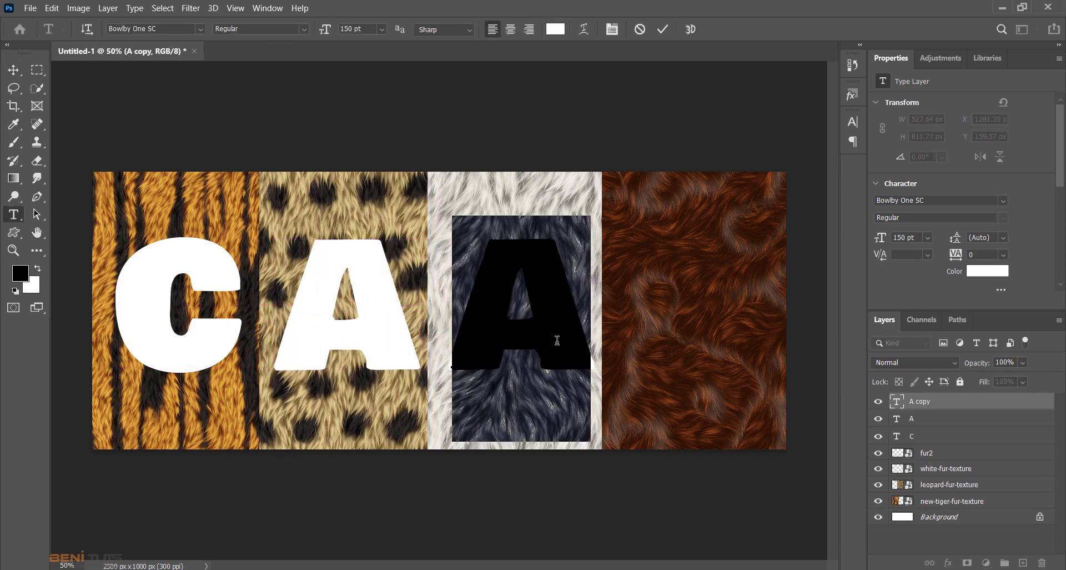
pyautogui.write('T')
pyautogui.hotkey('ctrl', 'Return')
pyautogui.press('v')
# - Copy the T onto the brown fur as 'E', and nudge the T right to centre it
pyautogui.press('alt')
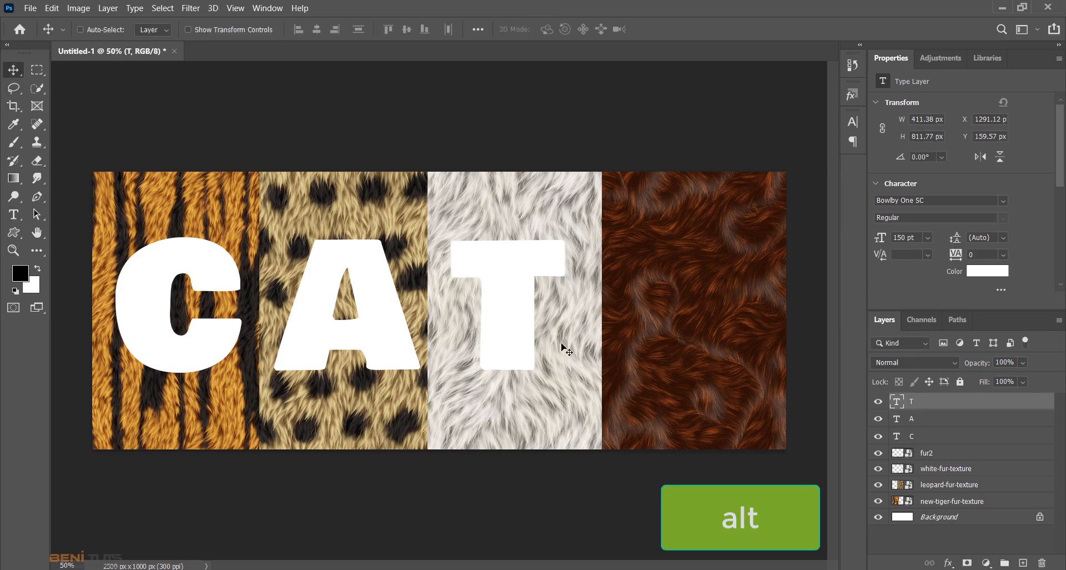
pyautogui.moveTo(507, 343); pyautogui.dragTo(688, 347)
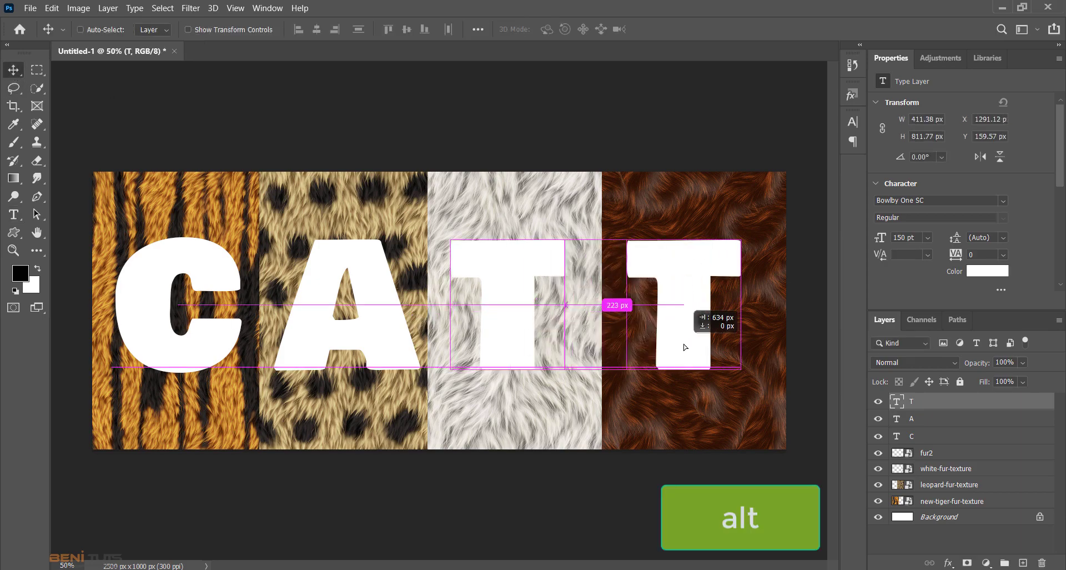
pyautogui.doubleClick(688, 347)
pyautogui.write('E')
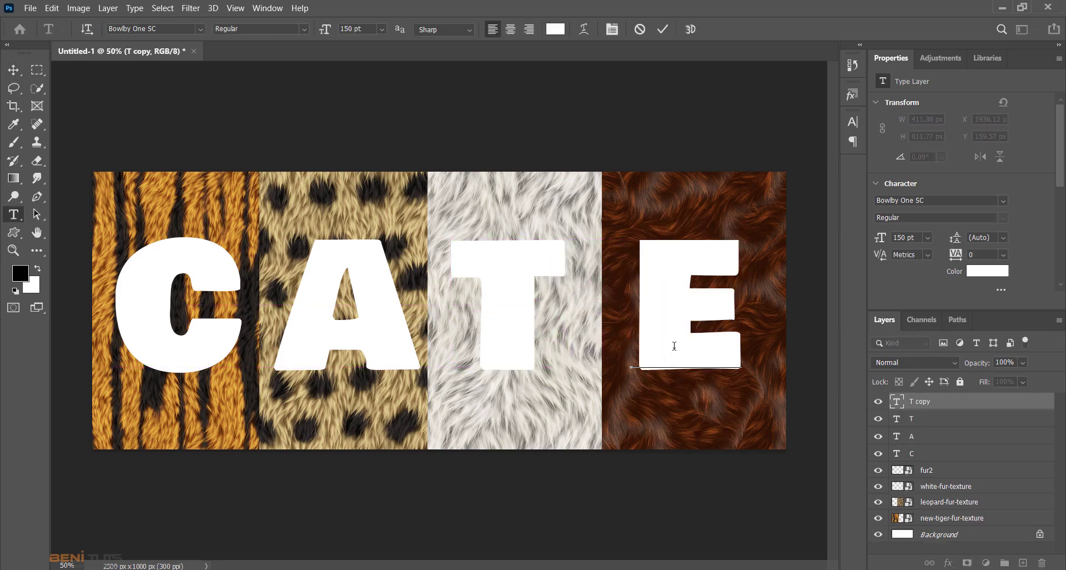
pyautogui.click(14, 69)
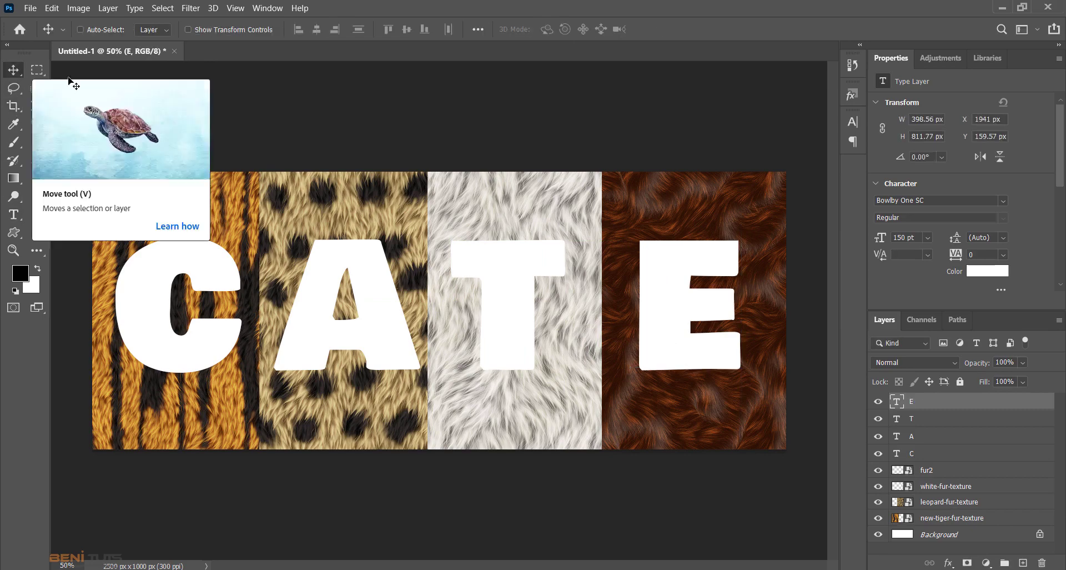
pyautogui.click(939, 418)
pyautogui.moveTo(513, 345); pyautogui.dragTo(526, 346)
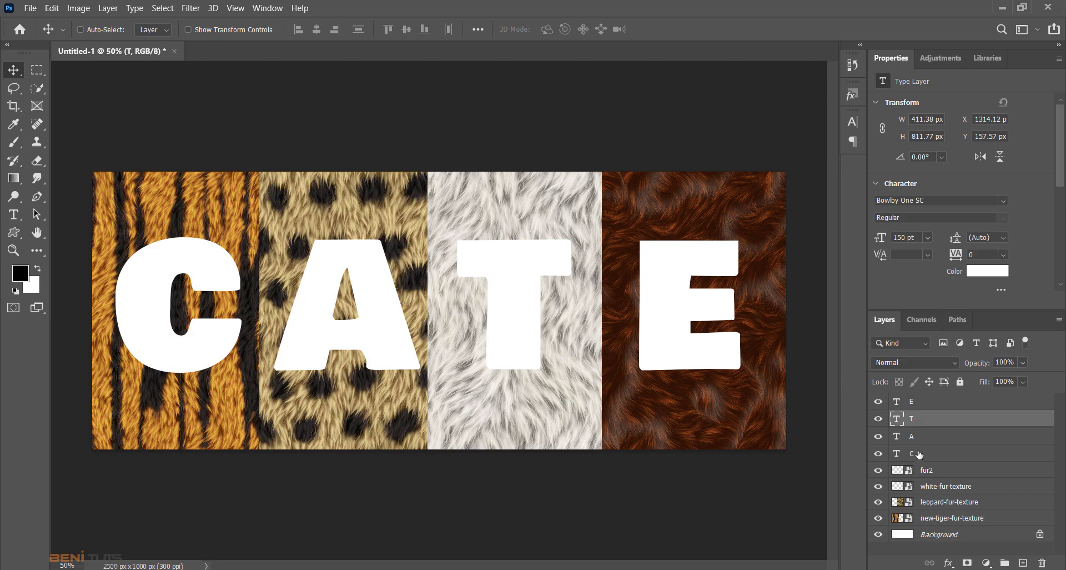
# - Convert the C, T and E text layers into smart objects
pyautogui.click(919, 454)
pyautogui.rightClick(918, 451)
pyautogui.click(799, 171)
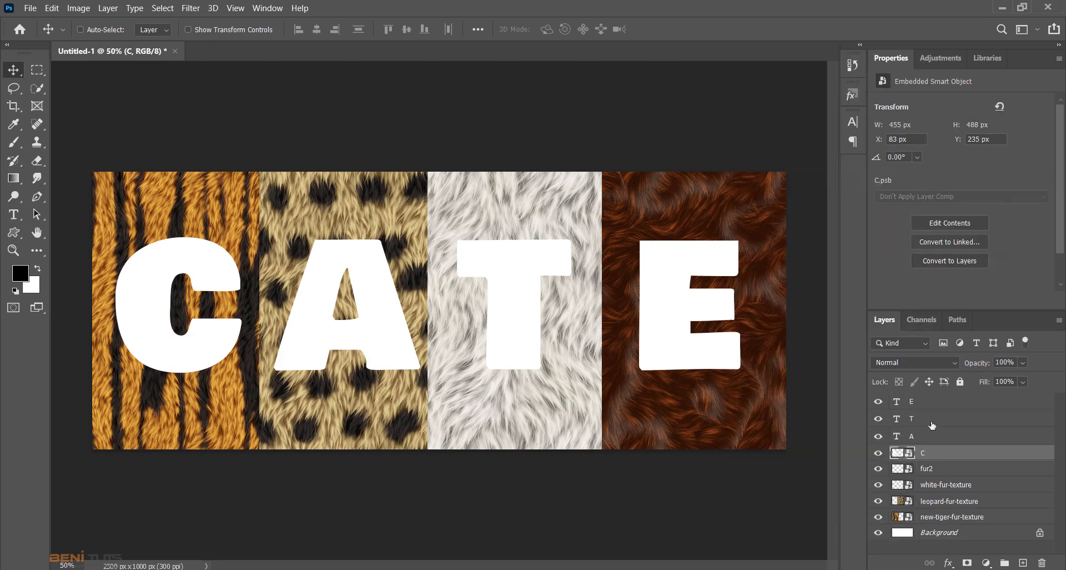
pyautogui.rightClick(932, 426)
pyautogui.click(835, 194)
pyautogui.rightClick(926, 424)
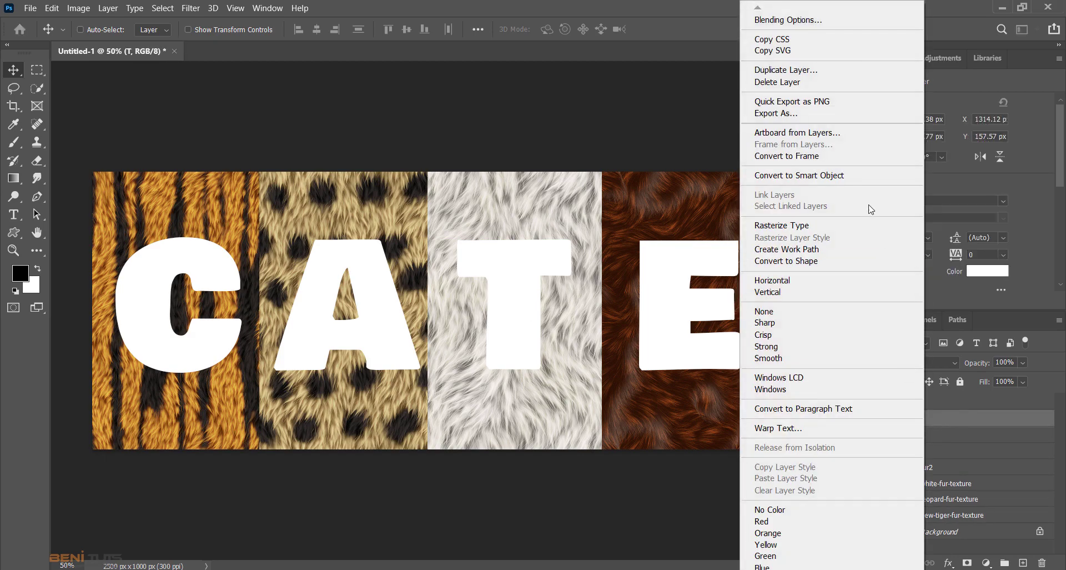
pyautogui.click(800, 175)
pyautogui.rightClick(918, 397)
pyautogui.click(799, 176)
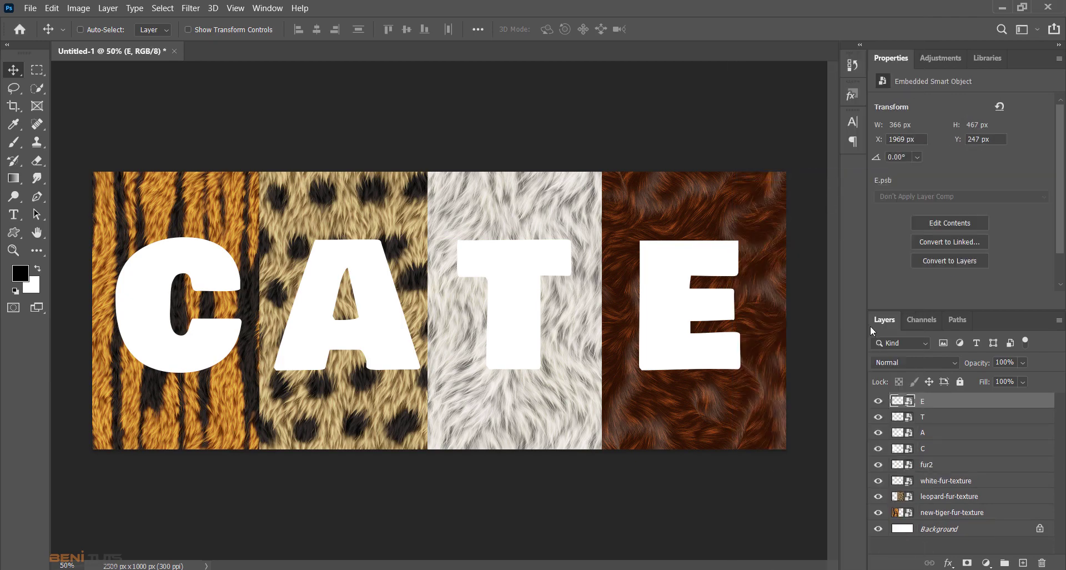
# - Mask the tiger fur to the C and the leopard fur to the A, hiding both white letters
pyautogui.keyDown('ctrl'); pyautogui.click(902, 450); pyautogui.keyUp('ctrl')
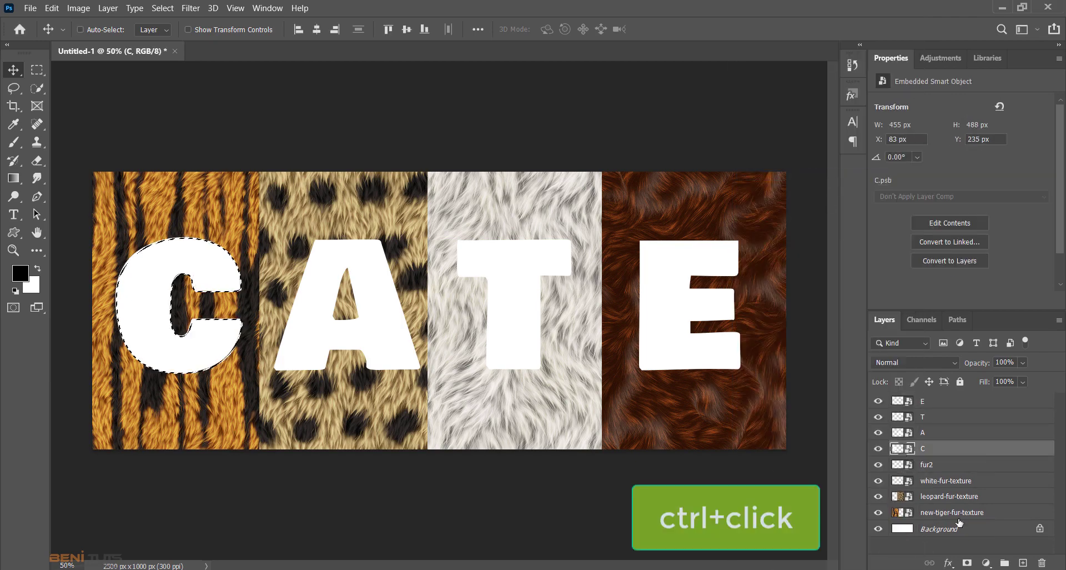
pyautogui.click(959, 516)
pyautogui.click(878, 448)
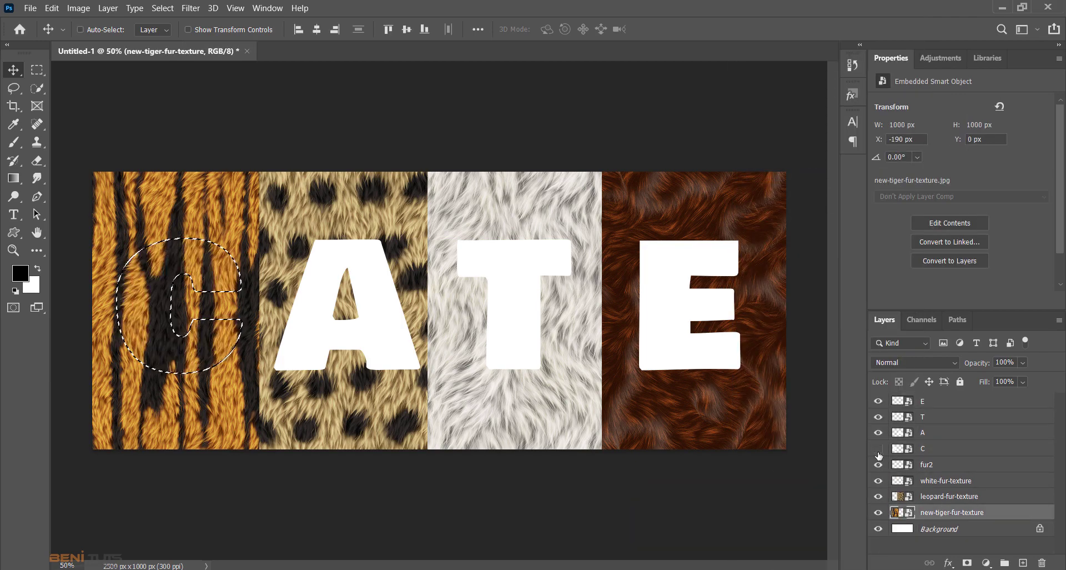
pyautogui.click(967, 562)
pyautogui.click(951, 497)
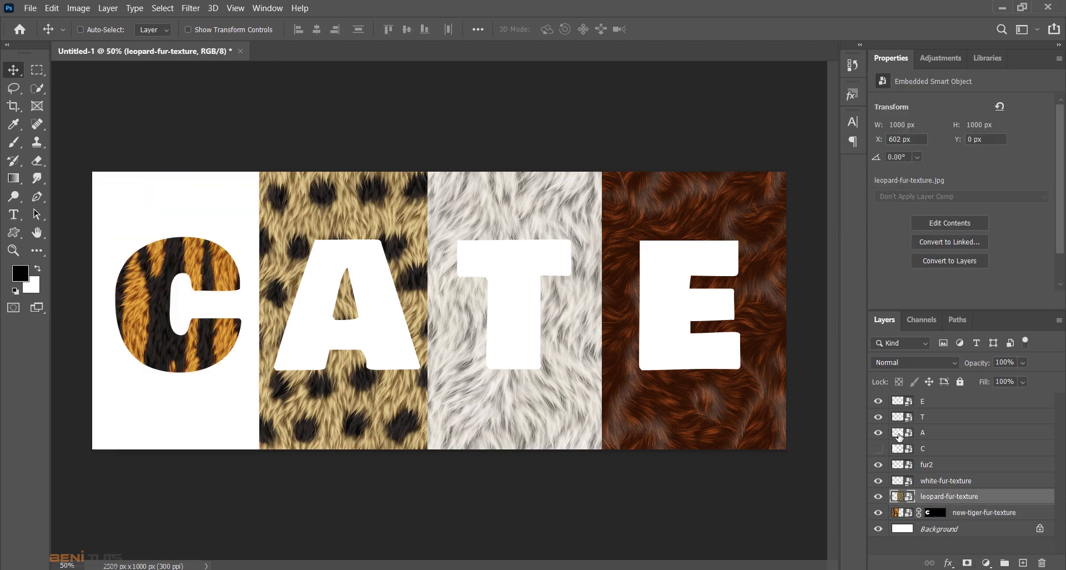
pyautogui.keyDown('ctrl'); pyautogui.click(900, 433); pyautogui.keyUp('ctrl')
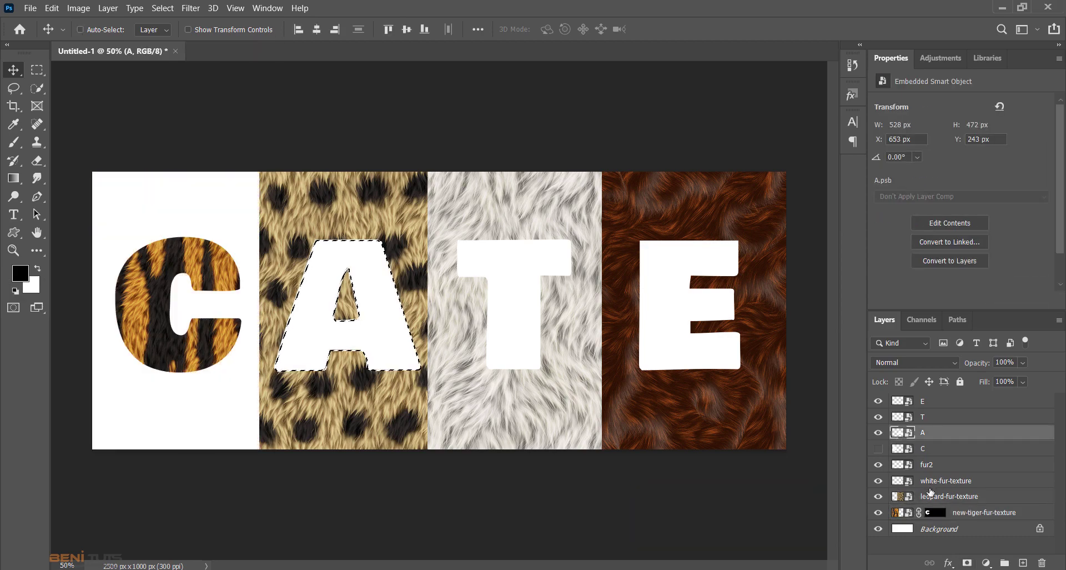
pyautogui.click(932, 494)
pyautogui.click(967, 563)
pyautogui.click(878, 432)
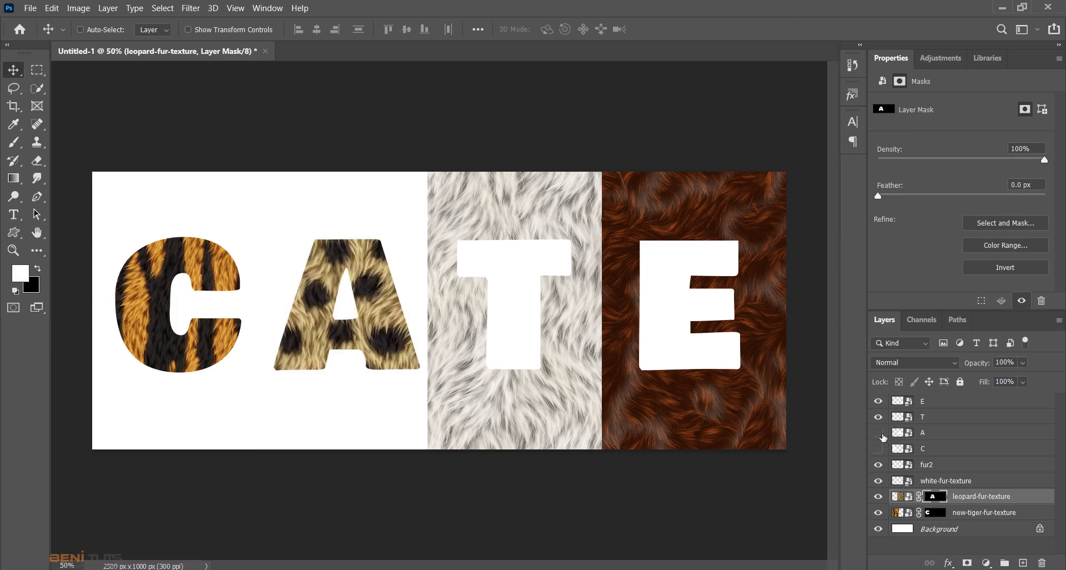
# - Mask the white fur to the T and the fur2 brown fur to the E, hiding both letters
pyautogui.click(933, 483)
pyautogui.keyDown('ctrl'); pyautogui.click(901, 416); pyautogui.keyUp('ctrl')
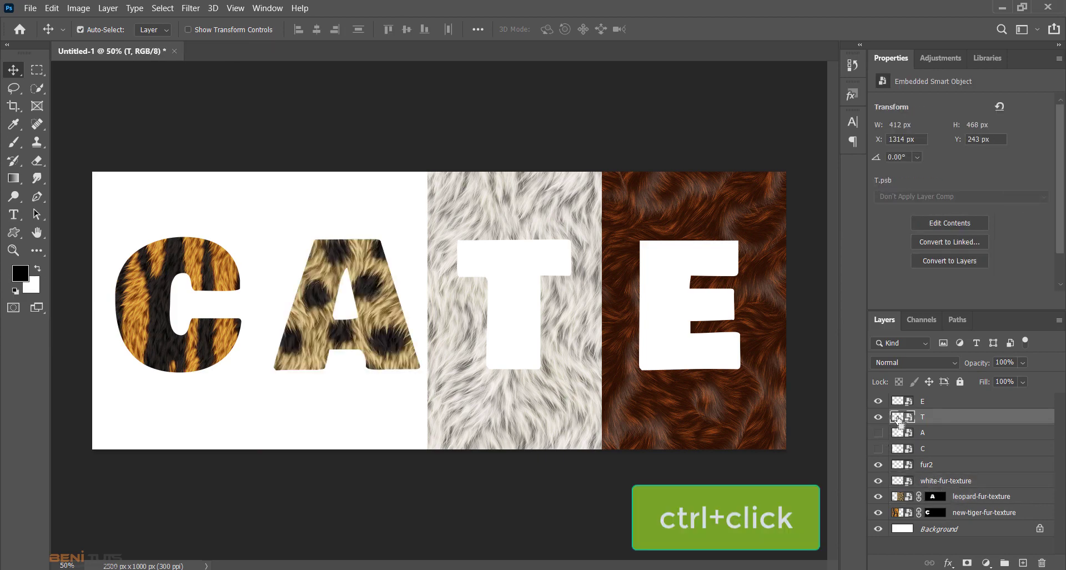
pyautogui.click(878, 416)
pyautogui.click(937, 481)
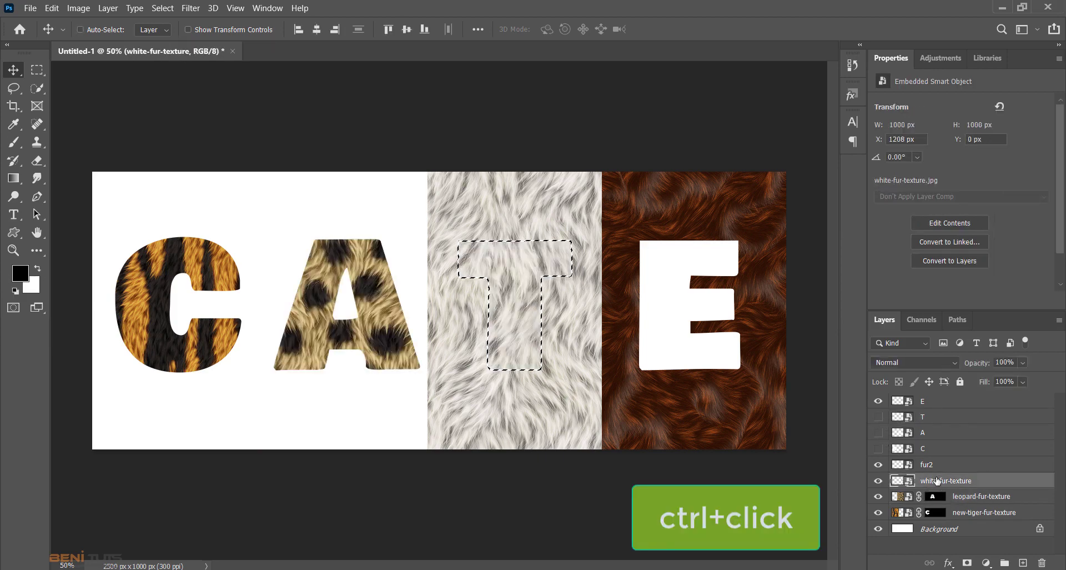
pyautogui.click(967, 563)
pyautogui.click(926, 469)
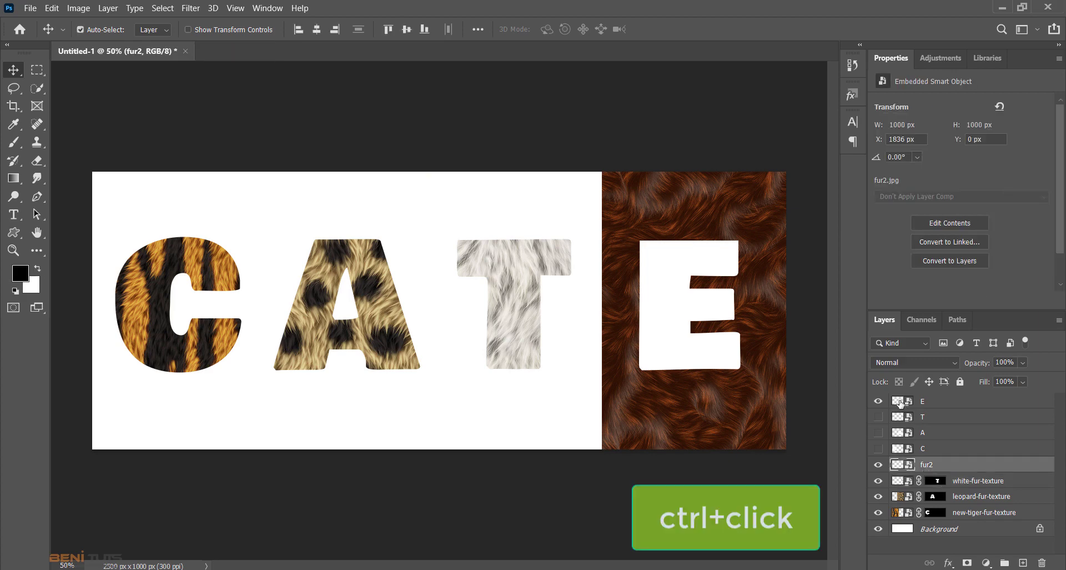
pyautogui.keyDown('ctrl'); pyautogui.click(902, 401); pyautogui.keyUp('ctrl')
pyautogui.click(878, 401)
pyautogui.click(966, 562)
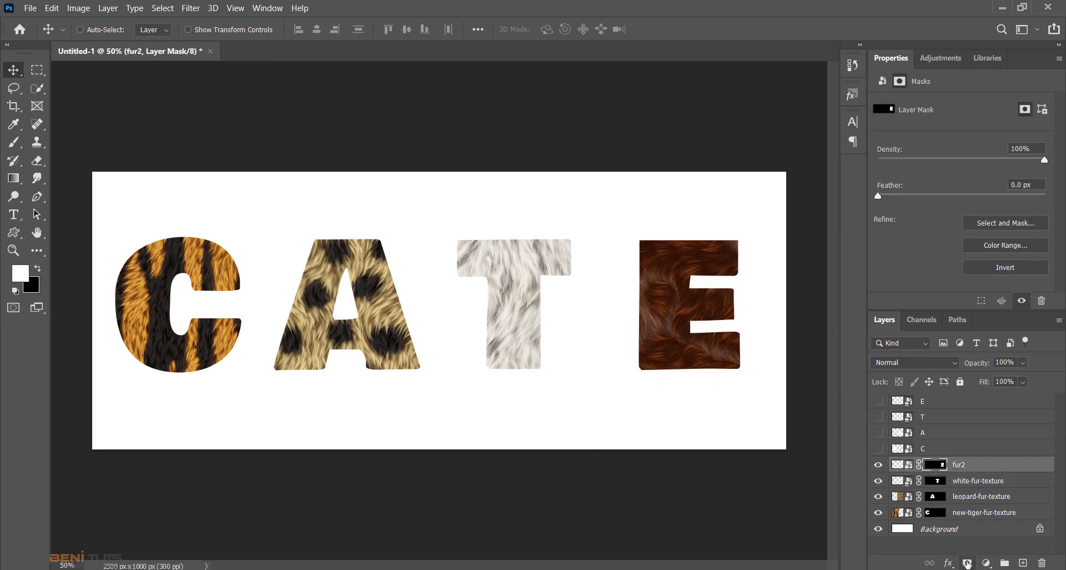
# - Crop the canvas outward on the left, making it slightly wider than 2500 px
pyautogui.click(931, 530)
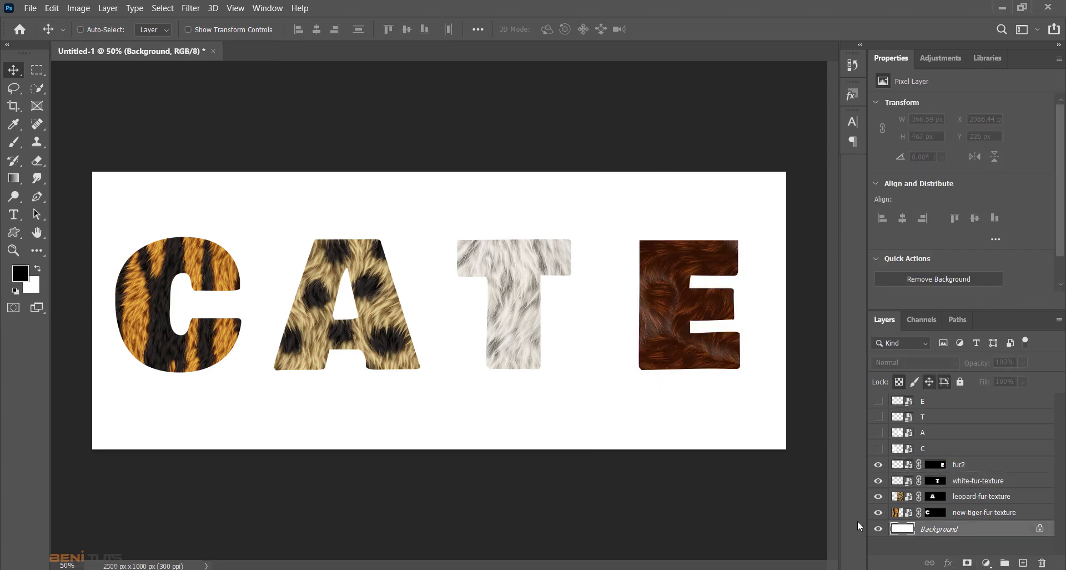
pyautogui.click(14, 108)
pyautogui.moveTo(92, 308); pyautogui.dragTo(80, 309)
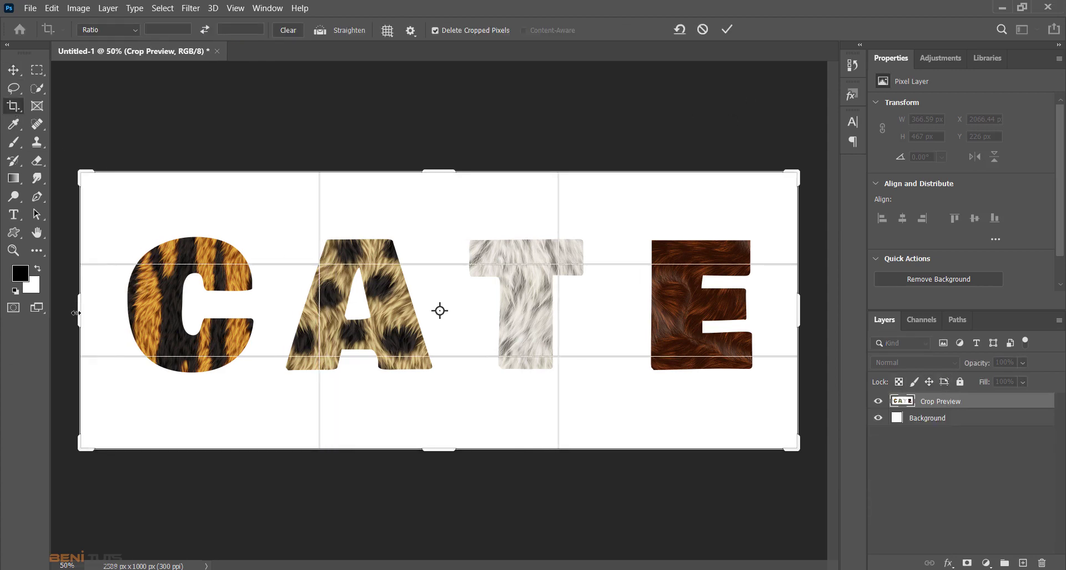
pyautogui.moveTo(76, 313); pyautogui.dragTo(80, 313)
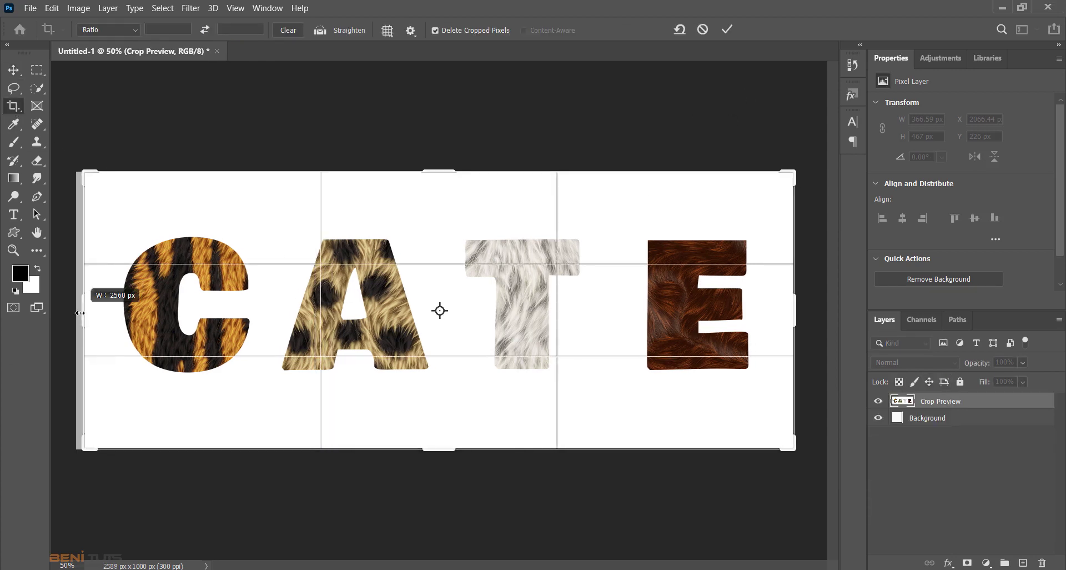
pyautogui.click(727, 29)
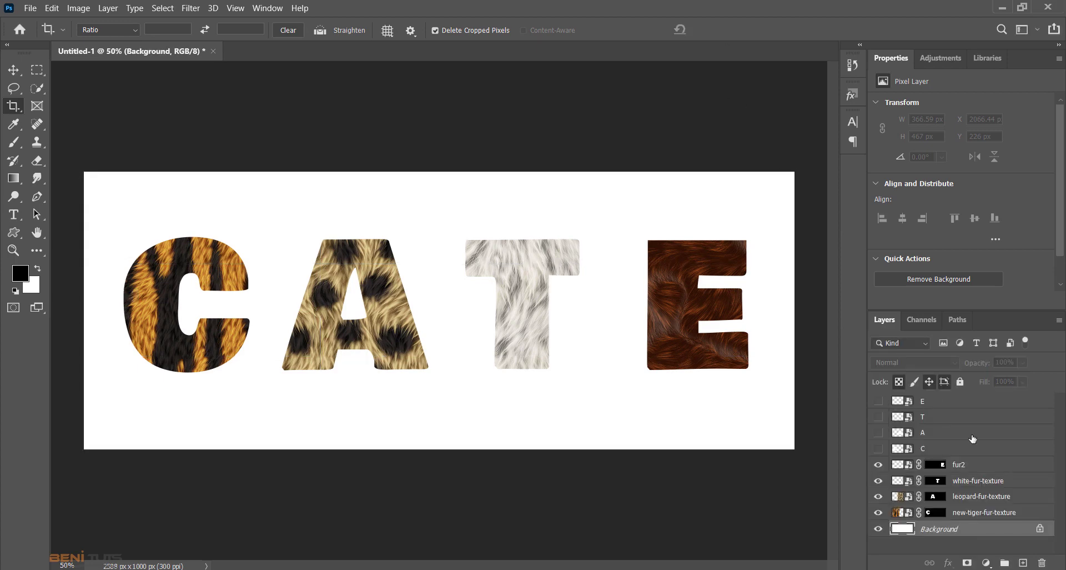
pyautogui.click(937, 512)
# - Set up the FurBrushSampler Feathertine2 brush at 30 px with a white foreground colour
pyautogui.press('b')
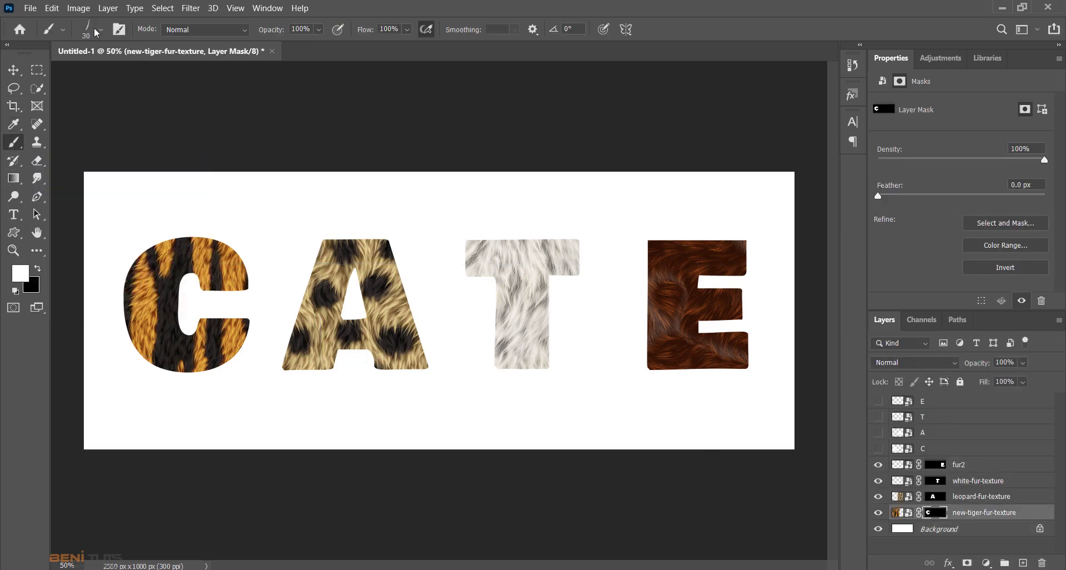
pyautogui.click(97, 30)
pyautogui.scroll(-1, 252, 446)
pyautogui.click(26, 485)
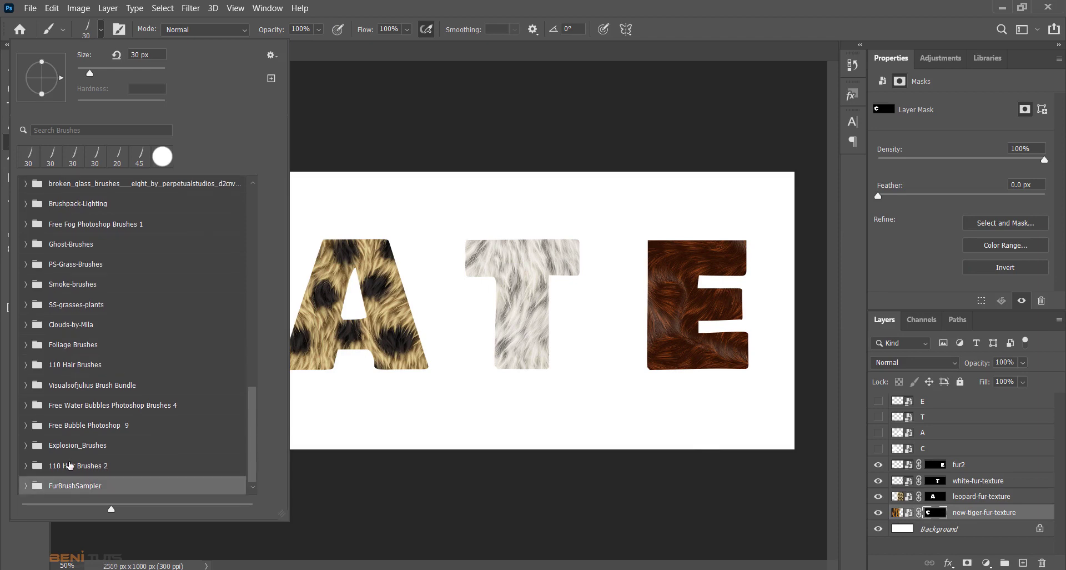
pyautogui.click(105, 447)
pyautogui.write('3')
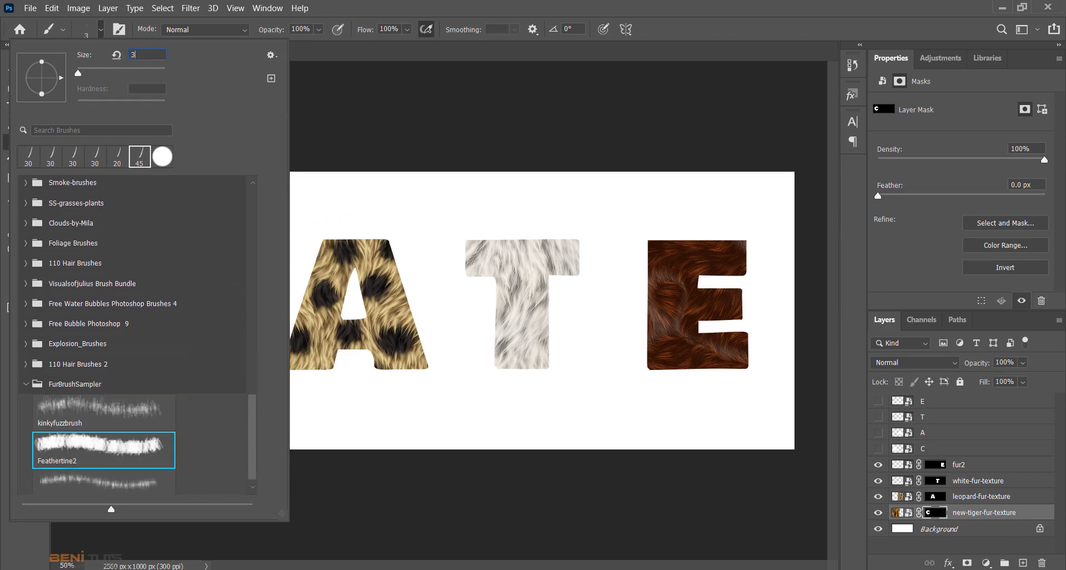
pyautogui.write('0')
pyautogui.press('Return')
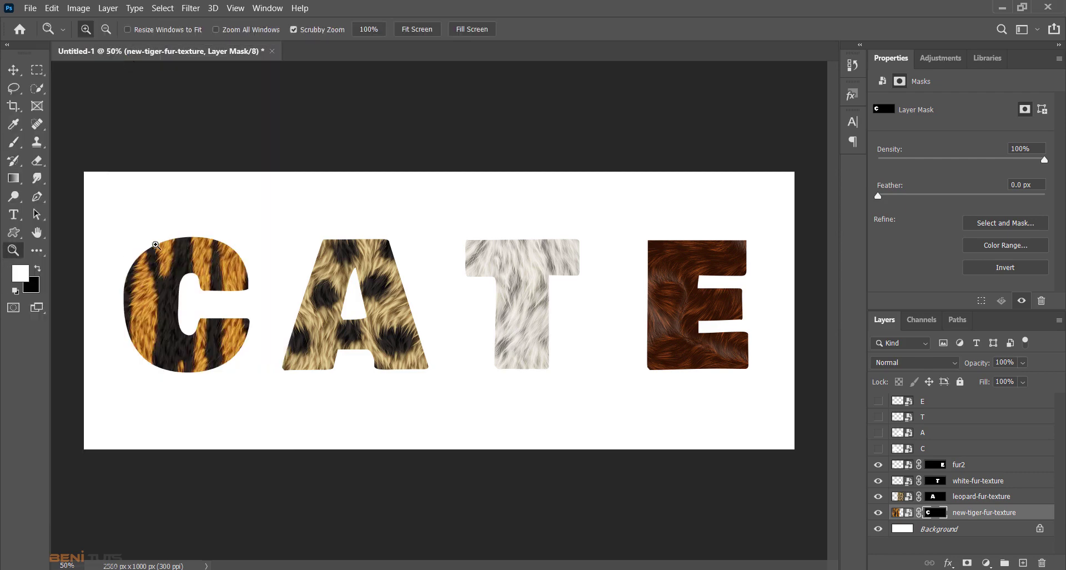
pyautogui.moveTo(157, 244); pyautogui.dragTo(207, 339)
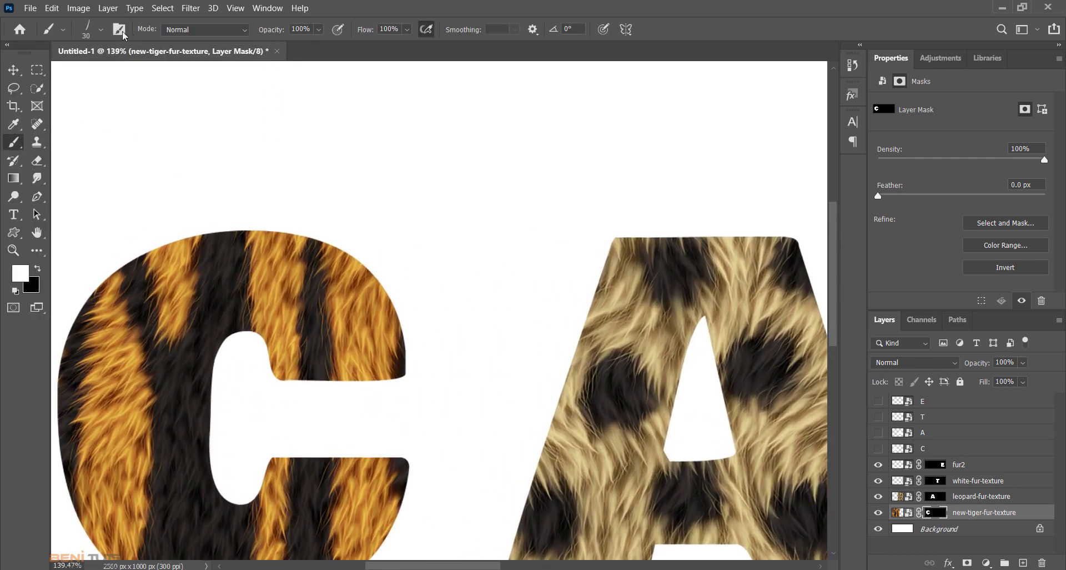
pyautogui.click(119, 29)
pyautogui.moveTo(277, 78); pyautogui.dragTo(560, 112)
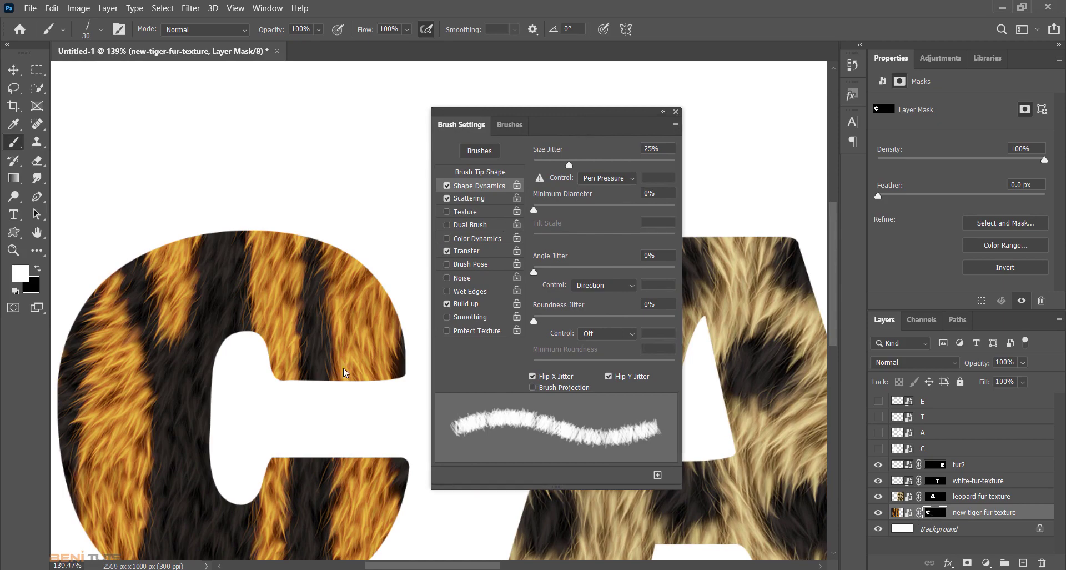
pyautogui.click(24, 275)
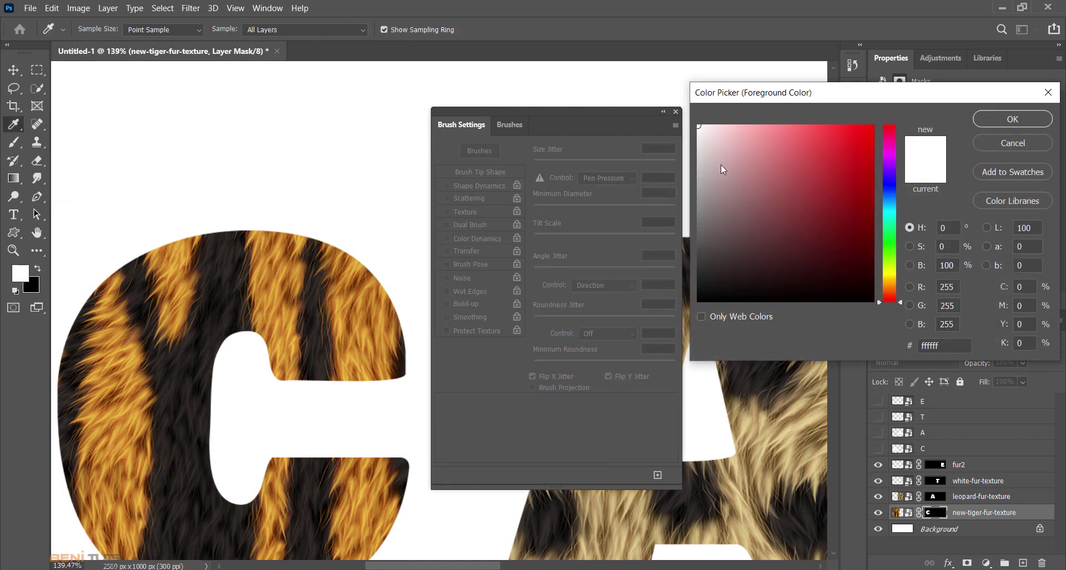
pyautogui.moveTo(721, 165); pyautogui.dragTo(698, 125)
pyautogui.click(1012, 119)
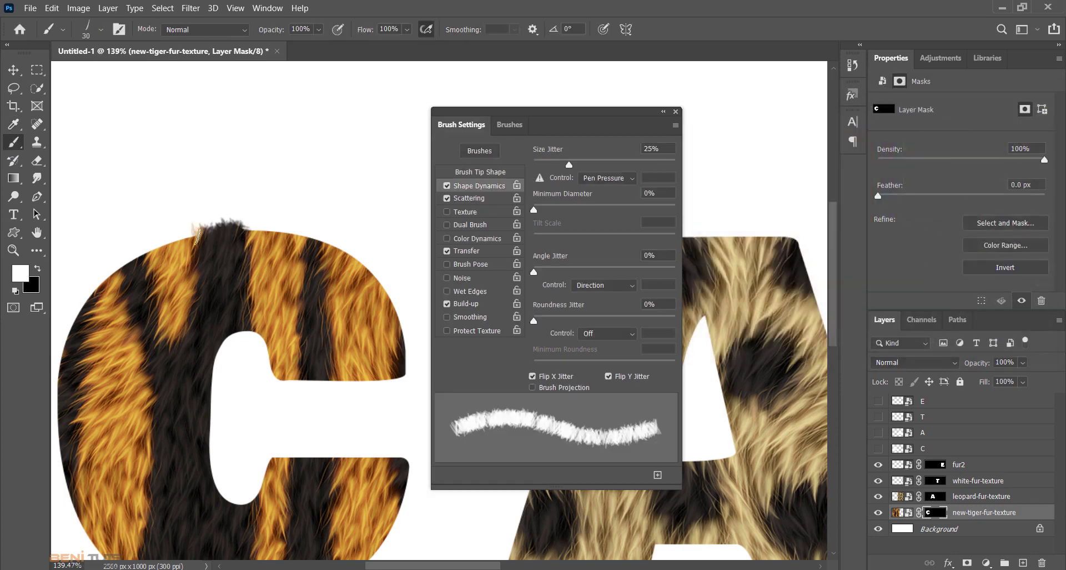
# - Paint hairy fur along the C's upper-left edge, upper arm end, top and left side
pyautogui.moveTo(165, 242)
pyautogui.mouseDown()
pyautogui.moveTo(94, 290)
pyautogui.moveTo(80, 314)
pyautogui.mouseUp()
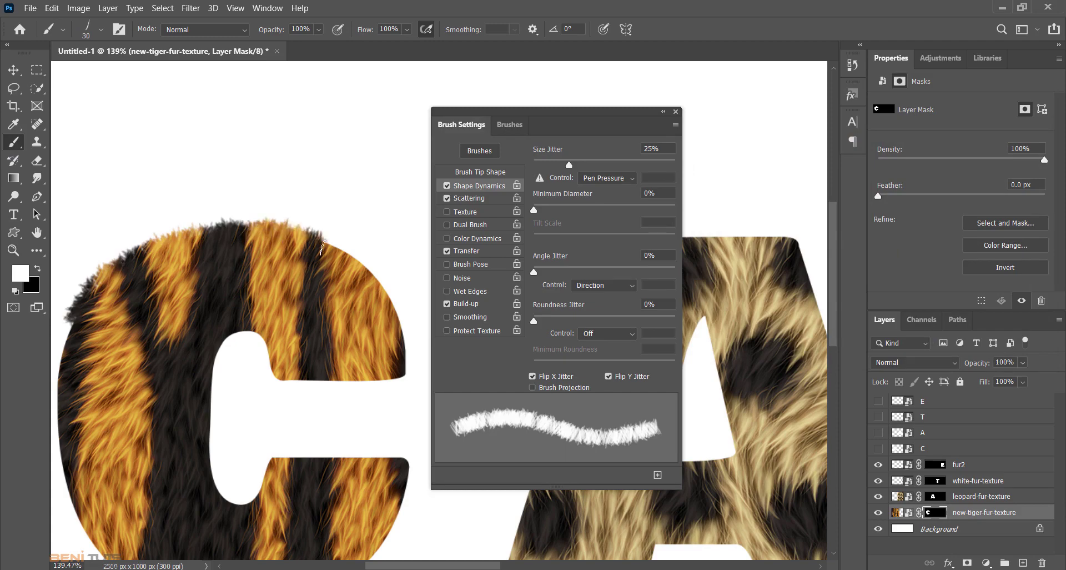
pyautogui.moveTo(394, 314)
pyautogui.mouseDown()
pyautogui.moveTo(412, 353)
pyautogui.moveTo(400, 383)
pyautogui.moveTo(281, 383)
pyautogui.moveTo(295, 366)
pyautogui.mouseUp()
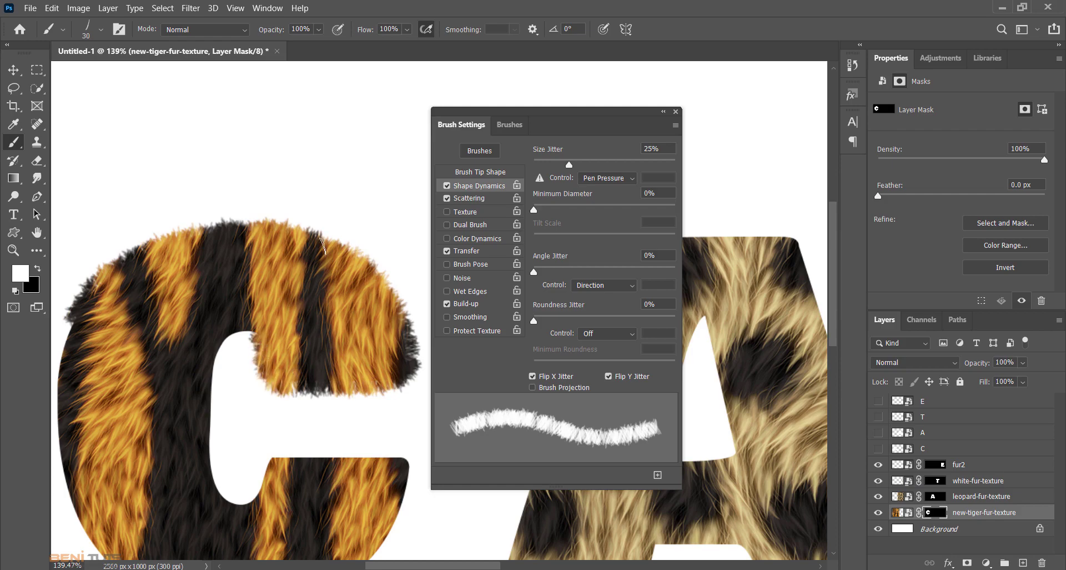
pyautogui.moveTo(322, 244)
pyautogui.mouseDown()
pyautogui.moveTo(288, 225)
pyautogui.moveTo(189, 225)
pyautogui.moveTo(142, 242)
pyautogui.moveTo(88, 291)
pyautogui.mouseUp()
pyautogui.scroll(-3, 83, 294)
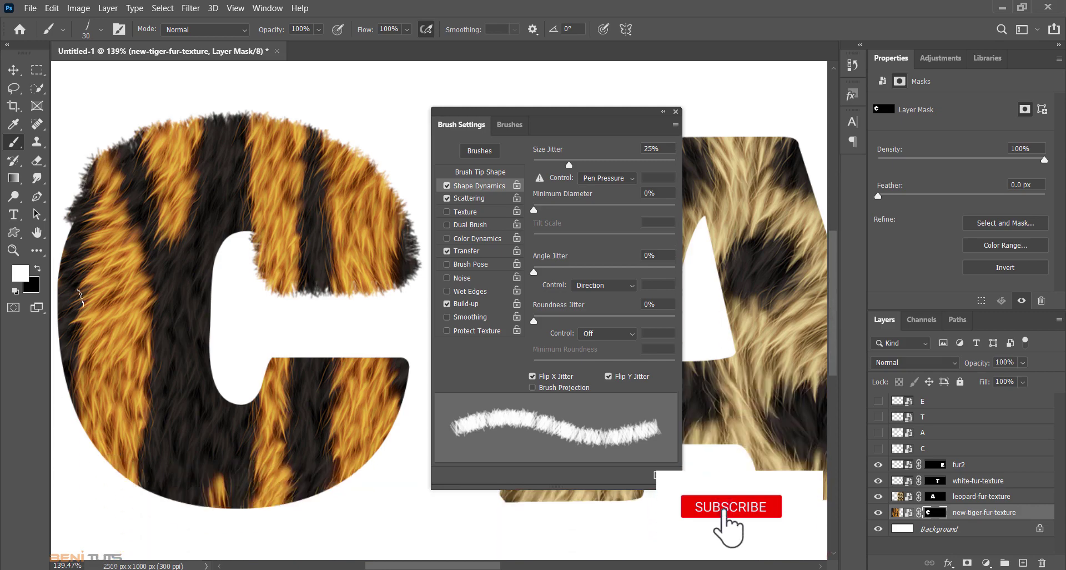
pyautogui.hscroll(-3, 112, 249)
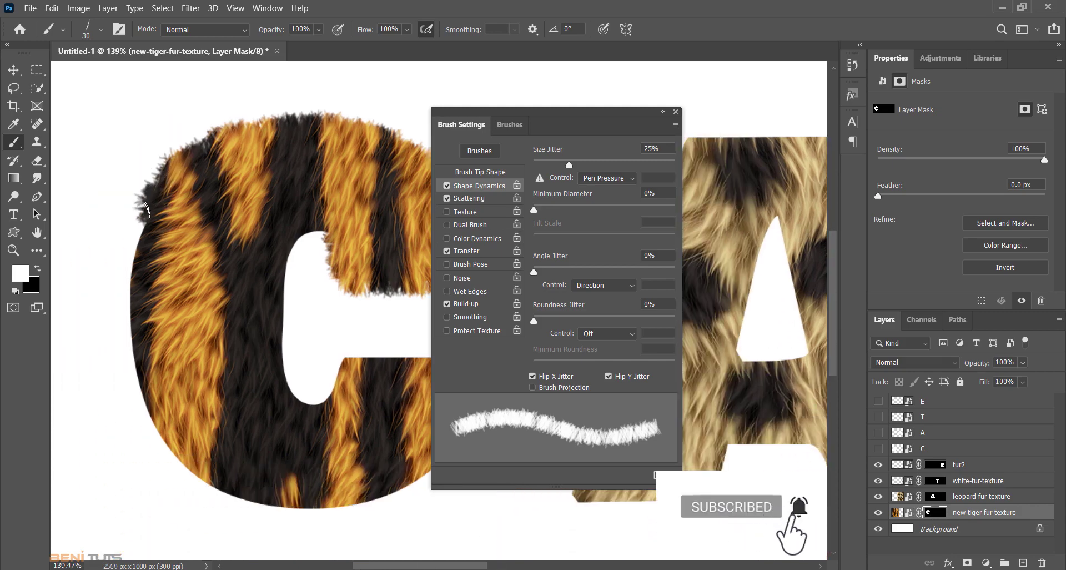
pyautogui.moveTo(146, 210)
pyautogui.mouseDown()
pyautogui.moveTo(119, 323)
pyautogui.moveTo(140, 382)
pyautogui.mouseUp()
pyautogui.moveTo(144, 329); pyautogui.dragTo(129, 355)
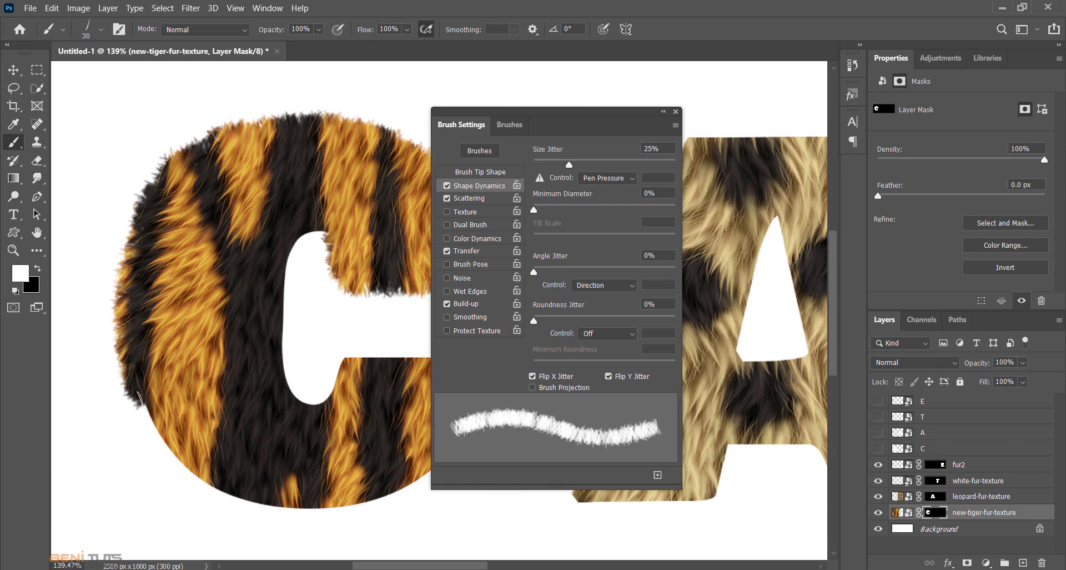
# - Brush fur along the C's lower-left, bottom, lower-right and inner edges, plus its top outer curve
pyautogui.moveTo(138, 397)
pyautogui.mouseDown()
pyautogui.moveTo(168, 470)
pyautogui.moveTo(269, 521)
pyautogui.moveTo(230, 500)
pyautogui.mouseUp()
pyautogui.moveTo(577, 112); pyautogui.dragTo(739, 124)
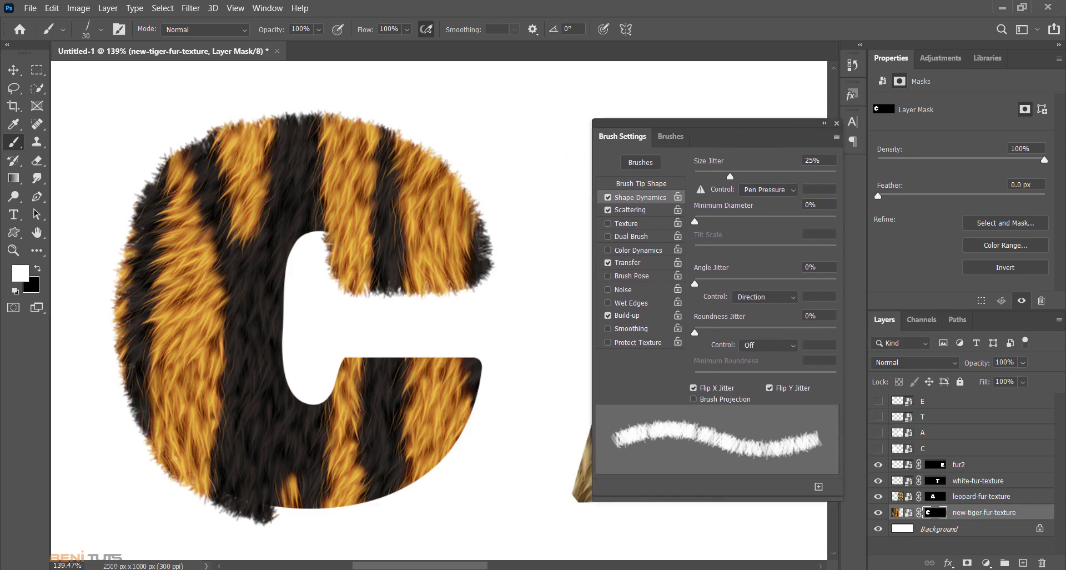
pyautogui.moveTo(276, 509)
pyautogui.mouseDown()
pyautogui.moveTo(367, 514)
pyautogui.moveTo(280, 511)
pyautogui.mouseUp()
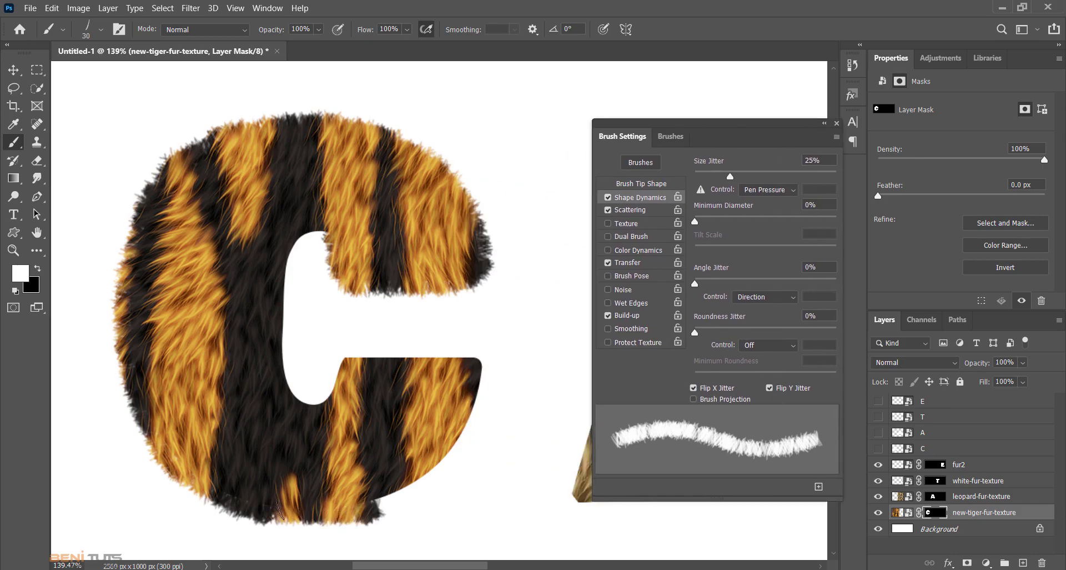
pyautogui.moveTo(394, 489)
pyautogui.mouseDown()
pyautogui.moveTo(427, 476)
pyautogui.moveTo(473, 415)
pyautogui.moveTo(481, 362)
pyautogui.moveTo(371, 354)
pyautogui.moveTo(415, 360)
pyautogui.mouseUp()
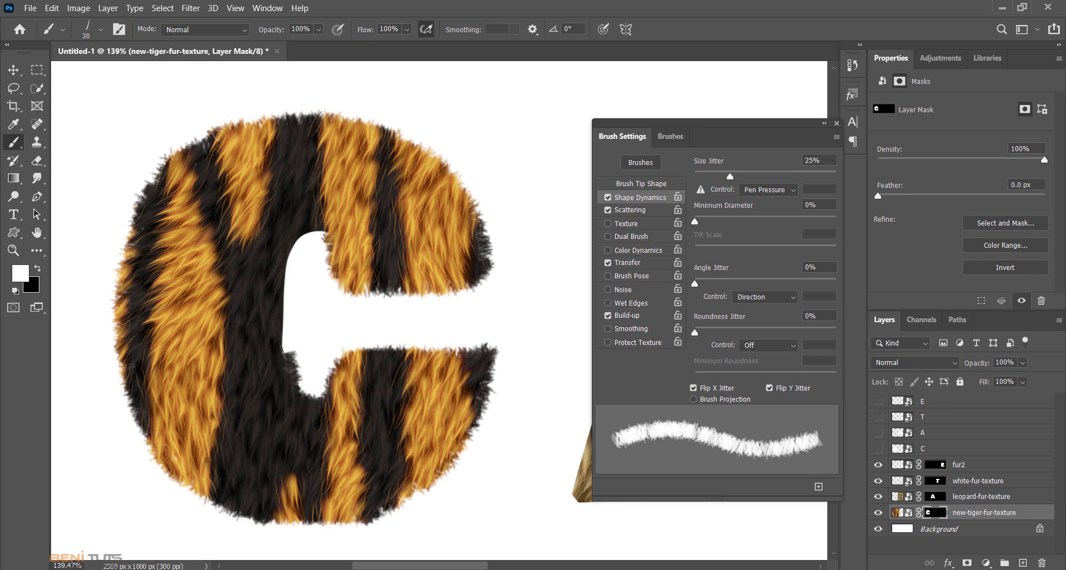
pyautogui.moveTo(283, 351)
pyautogui.mouseDown()
pyautogui.moveTo(280, 309)
pyautogui.moveTo(319, 230)
pyautogui.mouseUp()
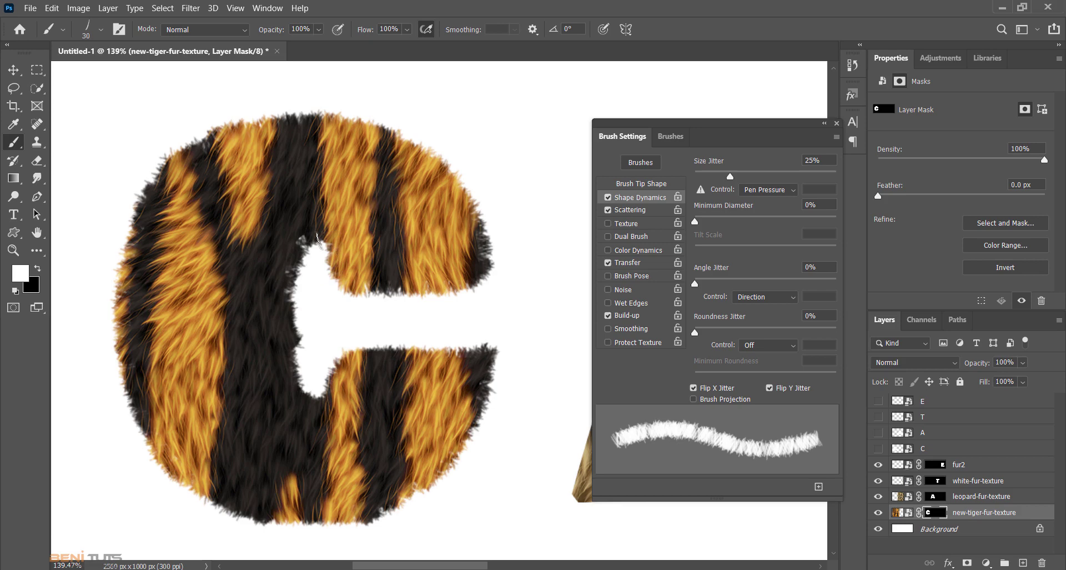
pyautogui.moveTo(404, 143)
pyautogui.mouseDown()
pyautogui.moveTo(345, 115)
pyautogui.moveTo(389, 118)
pyautogui.moveTo(445, 159)
pyautogui.mouseUp()
pyautogui.moveTo(335, 117)
pyautogui.mouseDown()
pyautogui.moveTo(286, 114)
pyautogui.moveTo(239, 131)
pyautogui.mouseUp()
# - Paint fur along the A's top, right side, lower right edge and left leg bottom
pyautogui.hscroll(10, 710, 540)
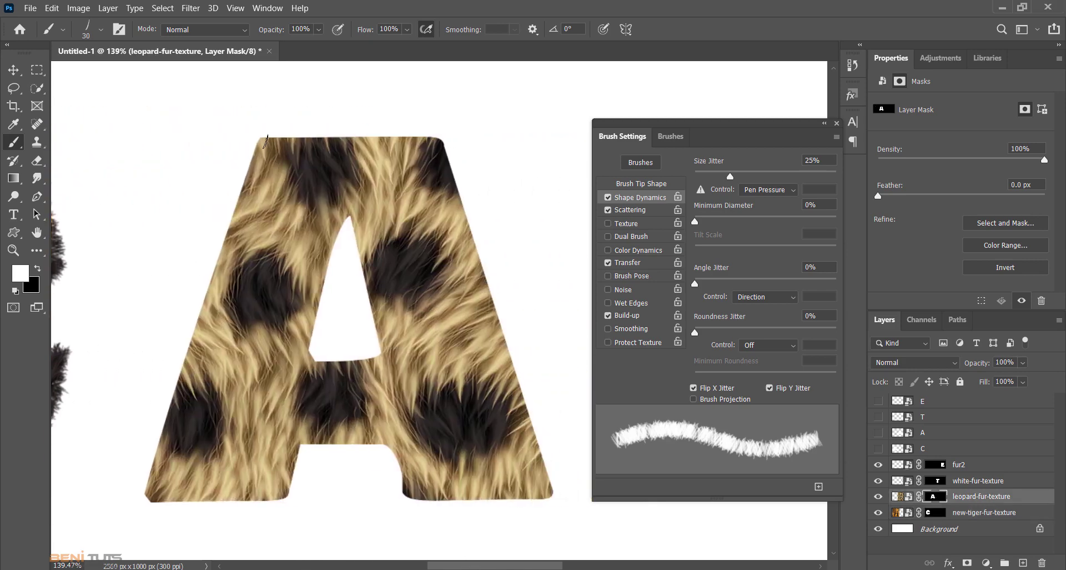
pyautogui.moveTo(293, 136)
pyautogui.mouseDown()
pyautogui.moveTo(442, 133)
pyautogui.moveTo(327, 135)
pyautogui.mouseUp()
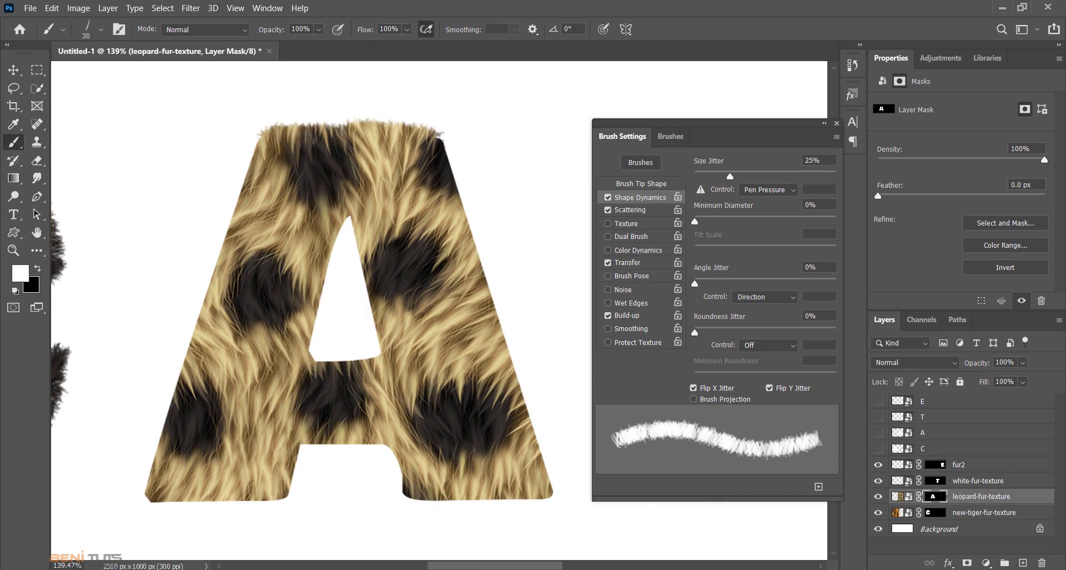
pyautogui.moveTo(444, 152); pyautogui.dragTo(466, 224)
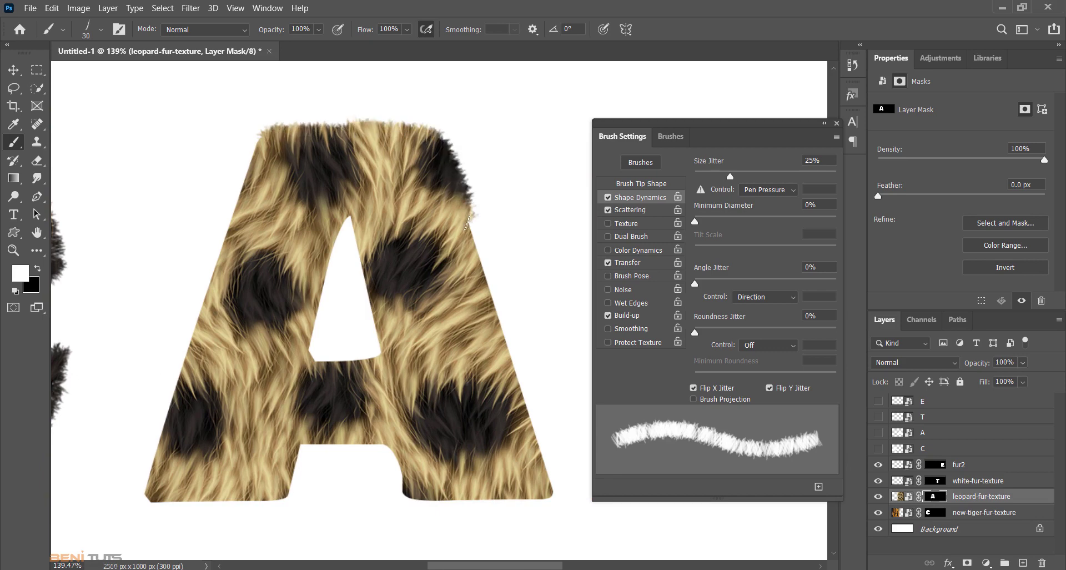
pyautogui.moveTo(492, 294); pyautogui.dragTo(508, 341)
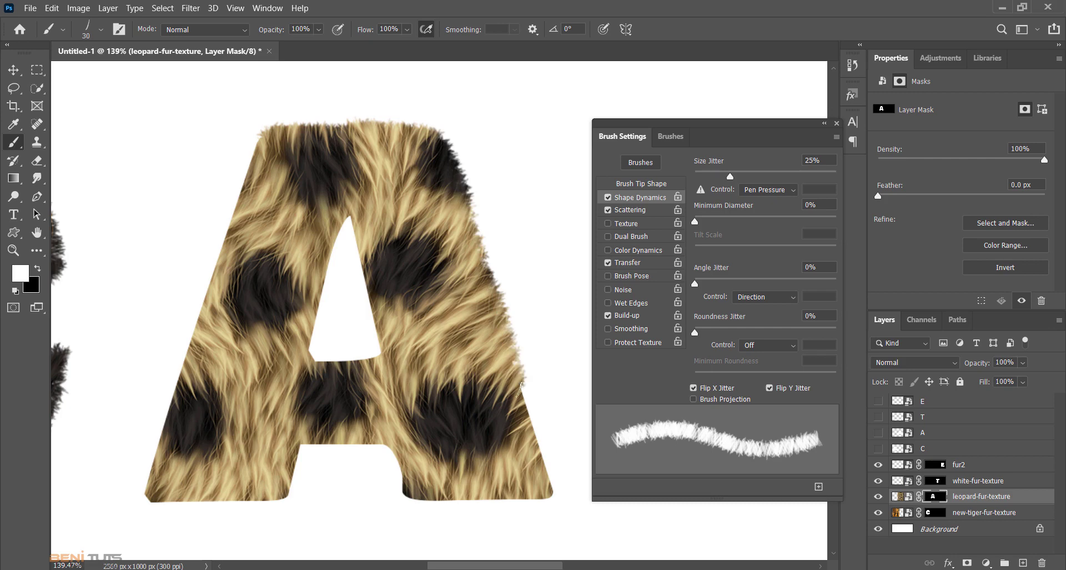
pyautogui.moveTo(520, 384)
pyautogui.mouseDown()
pyautogui.moveTo(552, 487)
pyautogui.moveTo(408, 495)
pyautogui.moveTo(479, 492)
pyautogui.moveTo(439, 503)
pyautogui.moveTo(392, 458)
pyautogui.moveTo(351, 440)
pyautogui.mouseUp()
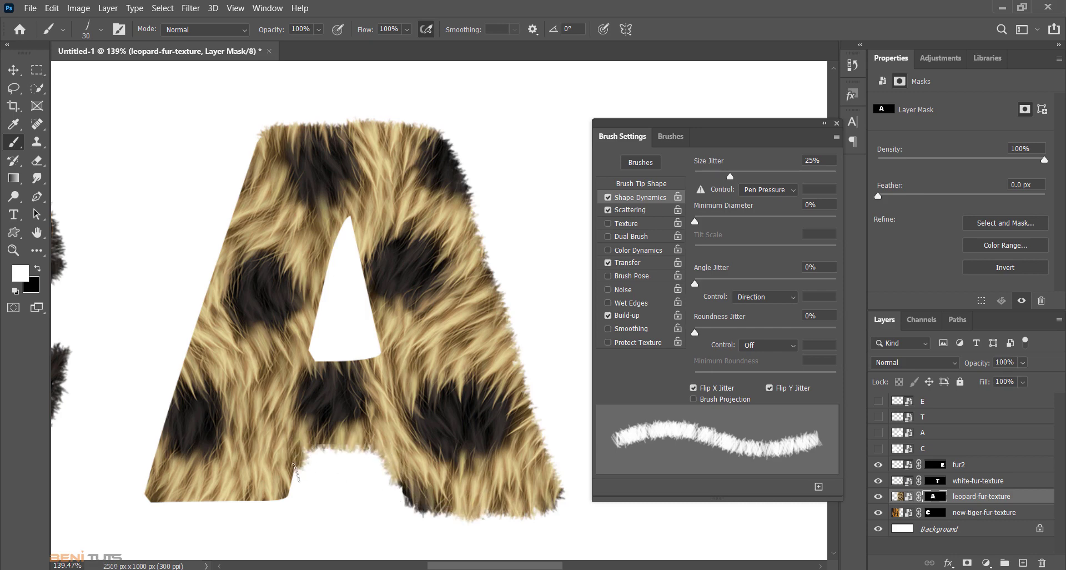
pyautogui.moveTo(292, 463)
pyautogui.mouseDown()
pyautogui.moveTo(266, 500)
pyautogui.moveTo(222, 490)
pyautogui.mouseUp()
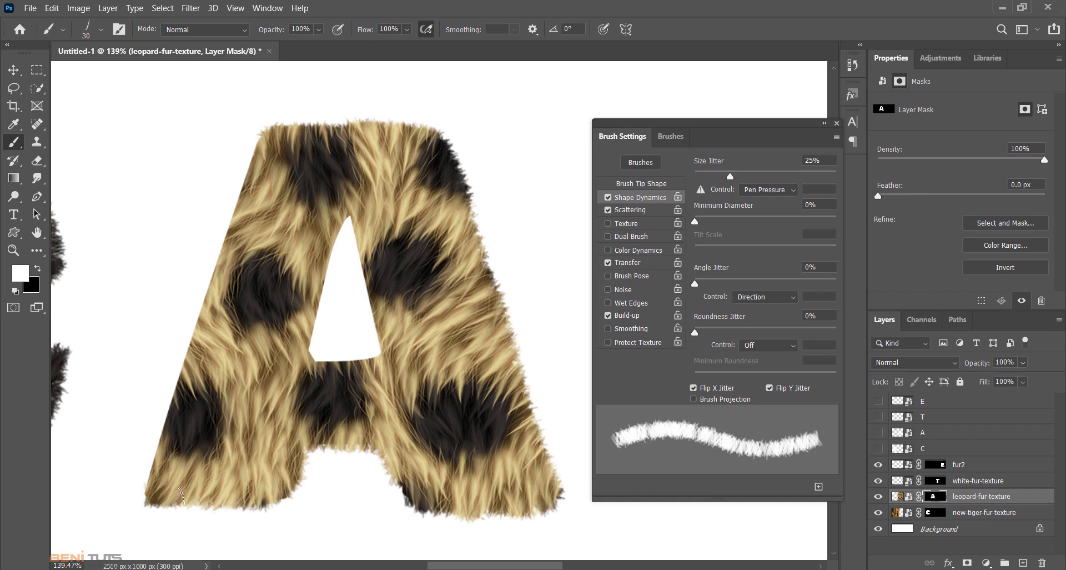
# - Brush fur along the A's outer left edge, both inner triangle edges and top
pyautogui.moveTo(143, 493)
pyautogui.mouseDown()
pyautogui.moveTo(200, 320)
pyautogui.moveTo(189, 333)
pyautogui.moveTo(267, 138)
pyautogui.mouseUp()
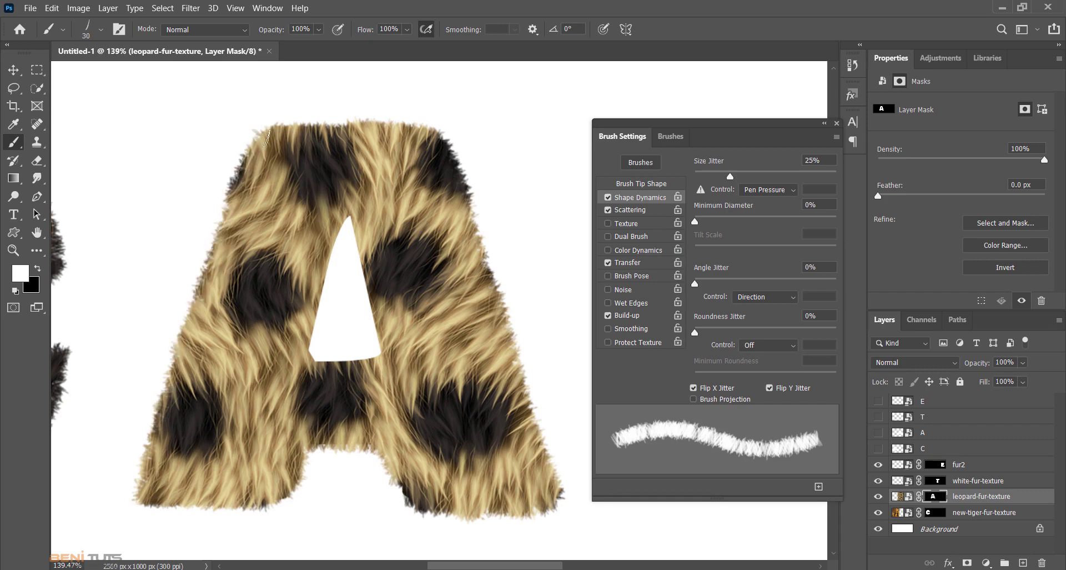
pyautogui.moveTo(354, 214); pyautogui.dragTo(380, 345)
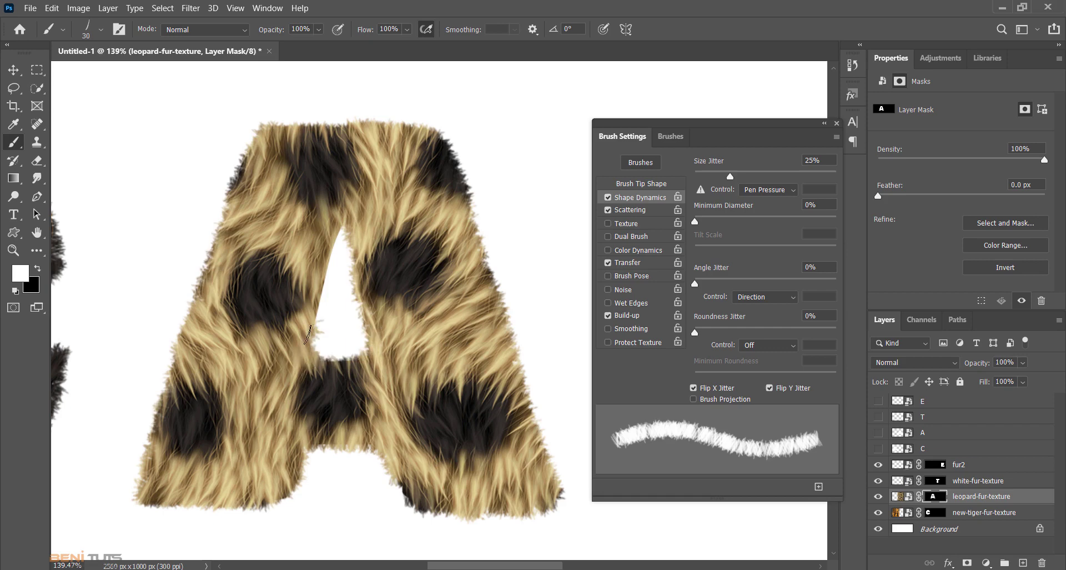
pyautogui.moveTo(307, 335); pyautogui.dragTo(331, 253)
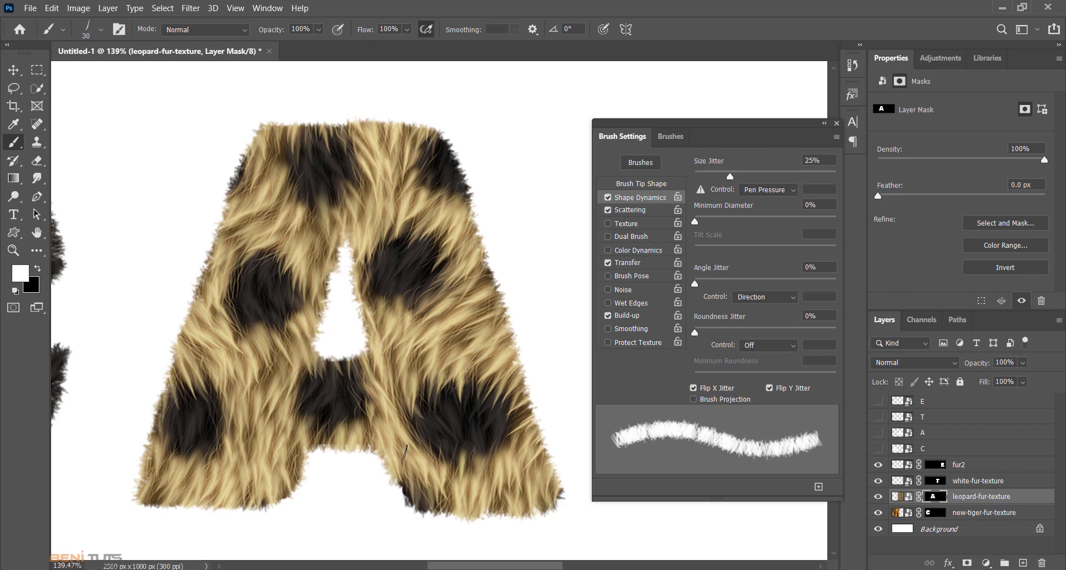
pyautogui.moveTo(276, 128); pyautogui.dragTo(346, 125)
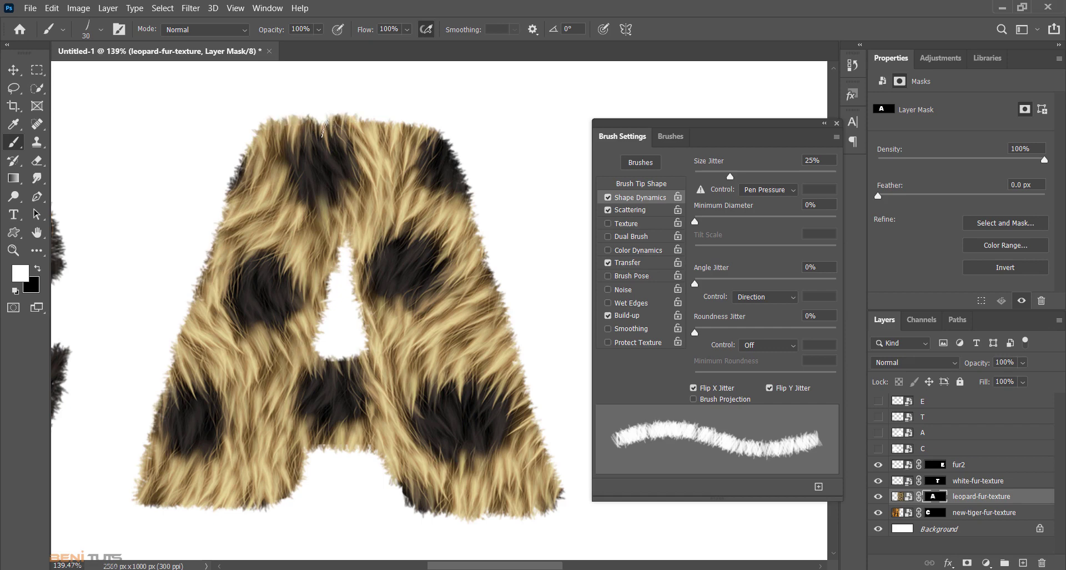
pyautogui.moveTo(471, 567); pyautogui.dragTo(556, 566)
pyautogui.moveTo(181, 146); pyautogui.dragTo(215, 141)
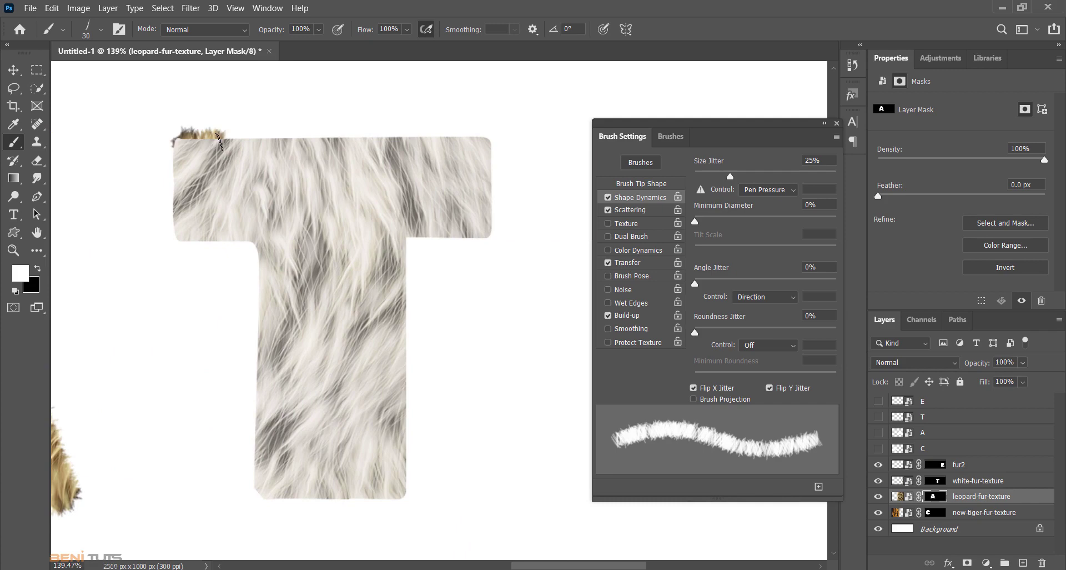
# - Undo the stray leopard stroke, then paint fur on the white-fur mask along the T's bar
pyautogui.hotkey('ctrl', 'z')
pyautogui.click(938, 482)
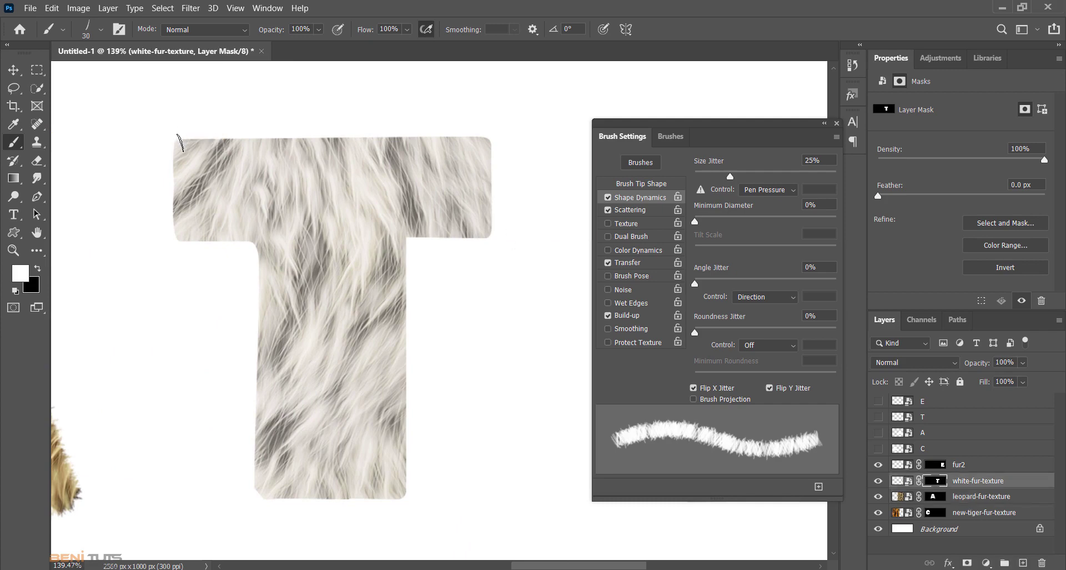
pyautogui.moveTo(214, 143)
pyautogui.mouseDown()
pyautogui.moveTo(489, 142)
pyautogui.moveTo(189, 139)
pyautogui.mouseUp()
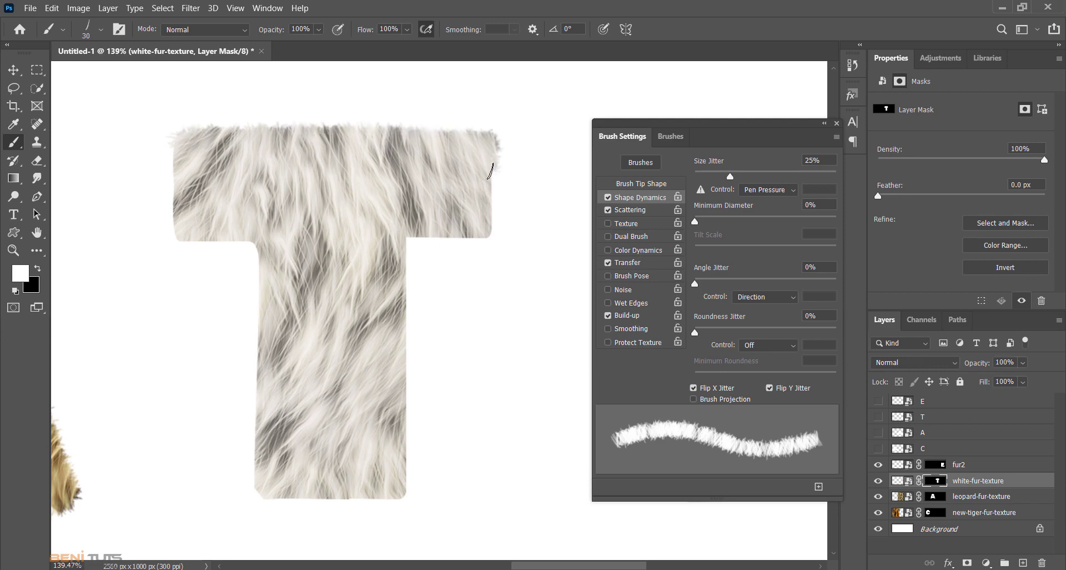
pyautogui.moveTo(490, 169)
pyautogui.mouseDown()
pyautogui.moveTo(493, 228)
pyautogui.moveTo(410, 245)
pyautogui.mouseUp()
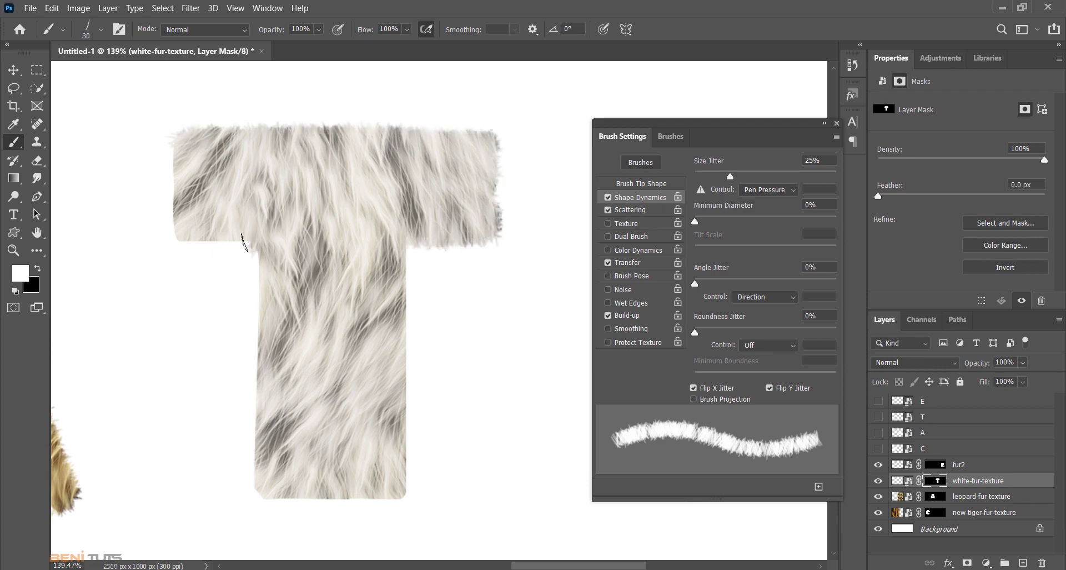
pyautogui.moveTo(244, 242)
pyautogui.mouseDown()
pyautogui.moveTo(194, 244)
pyautogui.moveTo(164, 214)
pyautogui.moveTo(173, 171)
pyautogui.mouseUp()
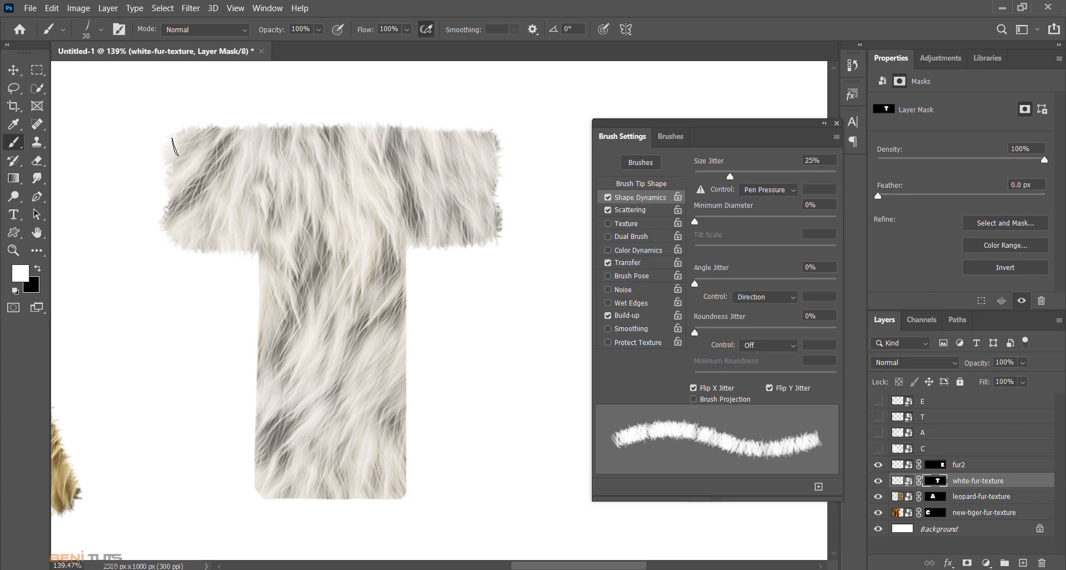
# - Make the T's stem edges and bottom hairy, and thicken the fur along its top
pyautogui.moveTo(259, 258); pyautogui.dragTo(253, 489)
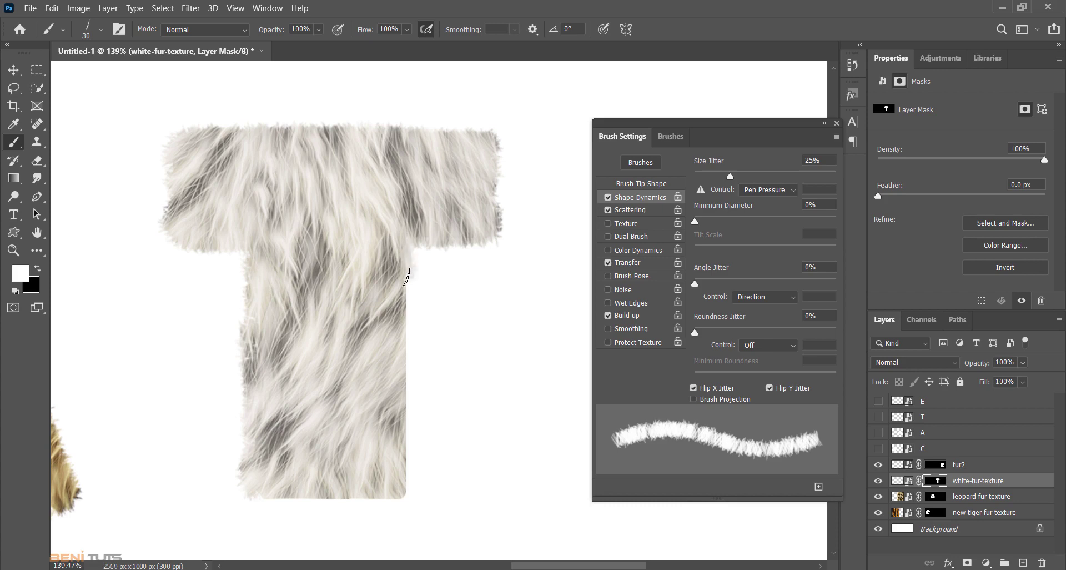
pyautogui.moveTo(407, 276); pyautogui.dragTo(404, 423)
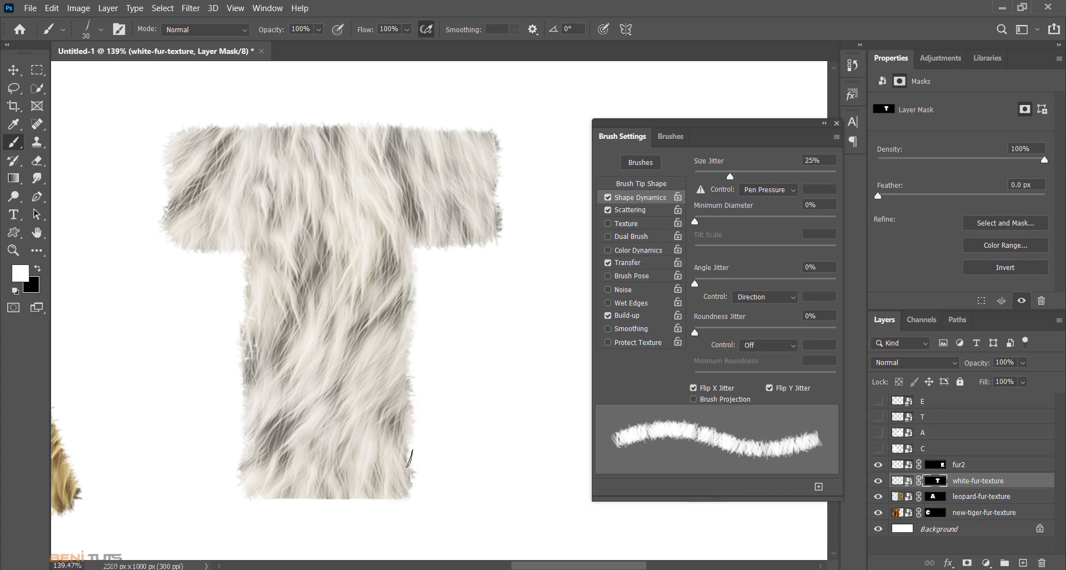
pyautogui.moveTo(409, 459); pyautogui.dragTo(404, 306)
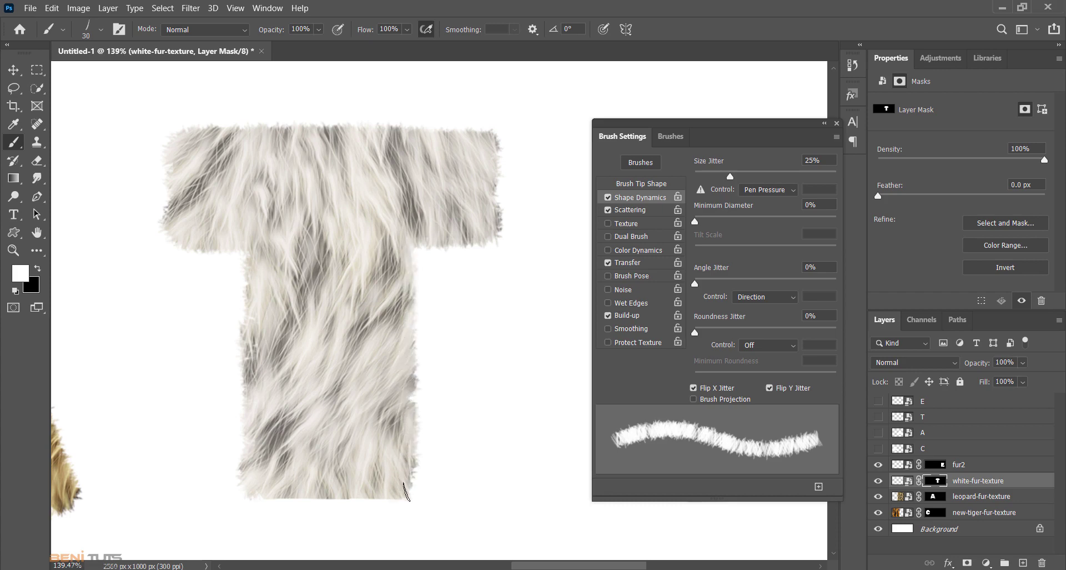
pyautogui.moveTo(404, 483); pyautogui.dragTo(286, 486)
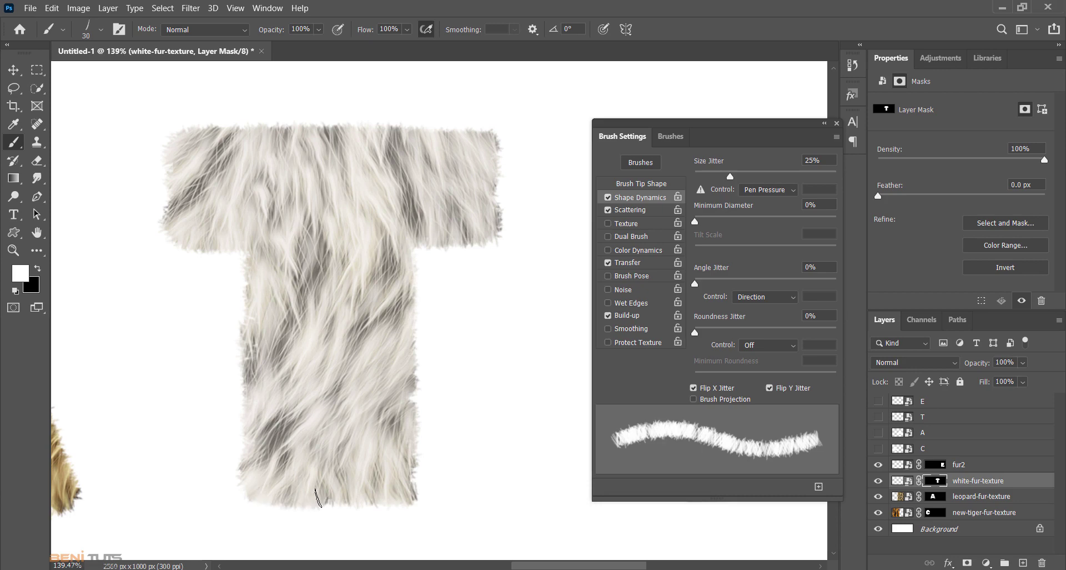
pyautogui.moveTo(238, 139)
pyautogui.mouseDown()
pyautogui.moveTo(225, 128)
pyautogui.moveTo(389, 132)
pyautogui.mouseUp()
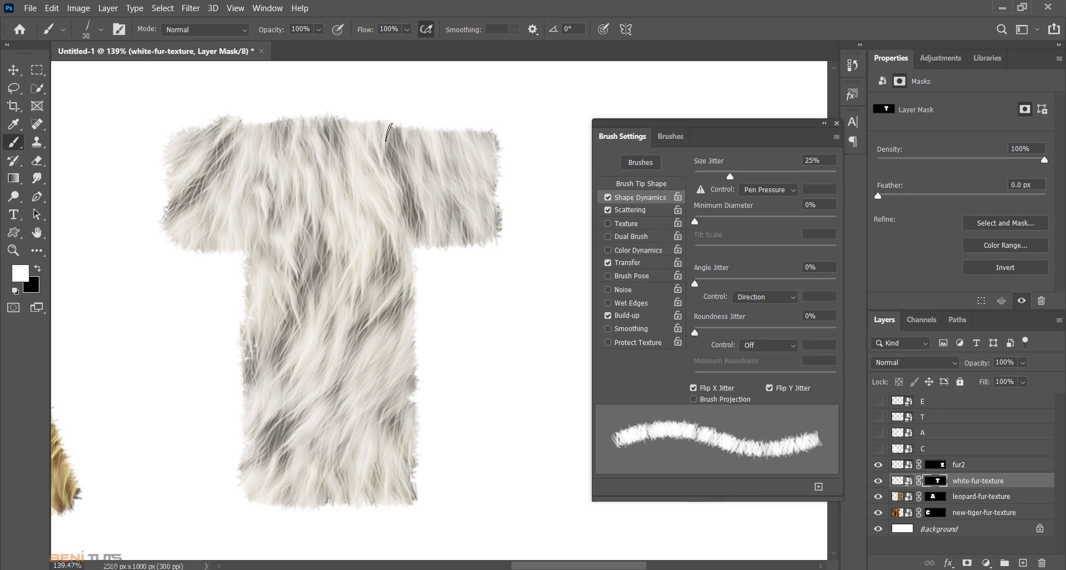
# - On the fur2 mask, brush fur along the E's top, arm ends, underside and left edge
pyautogui.click(935, 464)
pyautogui.moveTo(484, 139)
pyautogui.mouseDown()
pyautogui.moveTo(342, 131)
pyautogui.moveTo(257, 147)
pyautogui.mouseUp()
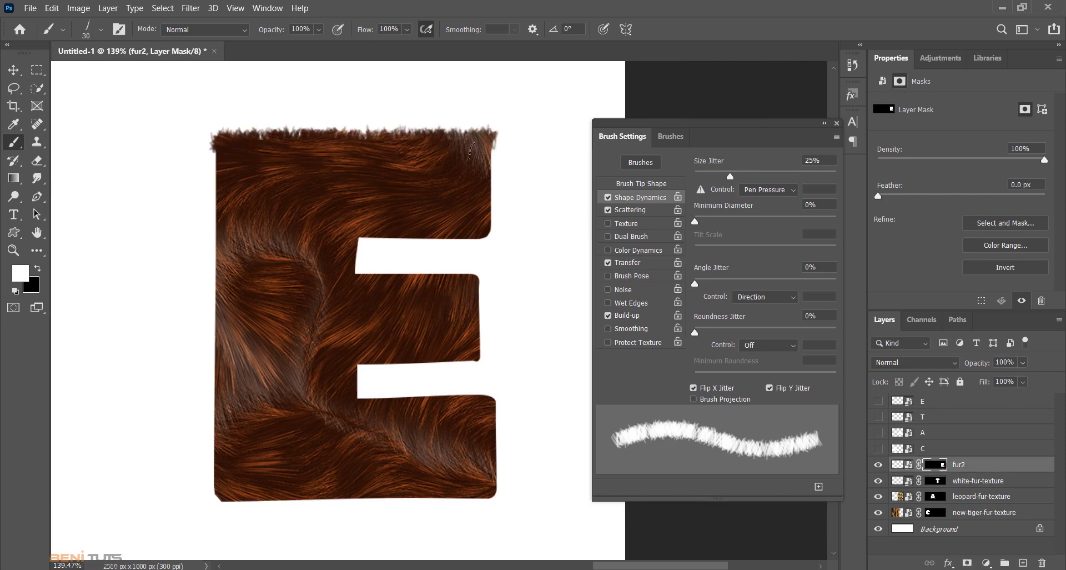
pyautogui.moveTo(471, 150)
pyautogui.mouseDown()
pyautogui.moveTo(496, 172)
pyautogui.moveTo(494, 225)
pyautogui.moveTo(453, 245)
pyautogui.moveTo(355, 244)
pyautogui.moveTo(359, 273)
pyautogui.moveTo(475, 278)
pyautogui.moveTo(476, 340)
pyautogui.moveTo(436, 367)
pyautogui.moveTo(357, 370)
pyautogui.moveTo(361, 397)
pyautogui.moveTo(441, 404)
pyautogui.moveTo(409, 404)
pyautogui.moveTo(501, 428)
pyautogui.moveTo(494, 500)
pyautogui.moveTo(230, 505)
pyautogui.moveTo(379, 495)
pyautogui.mouseUp()
pyautogui.moveTo(228, 492)
pyautogui.mouseDown()
pyautogui.moveTo(206, 464)
pyautogui.moveTo(217, 144)
pyautogui.mouseUp()
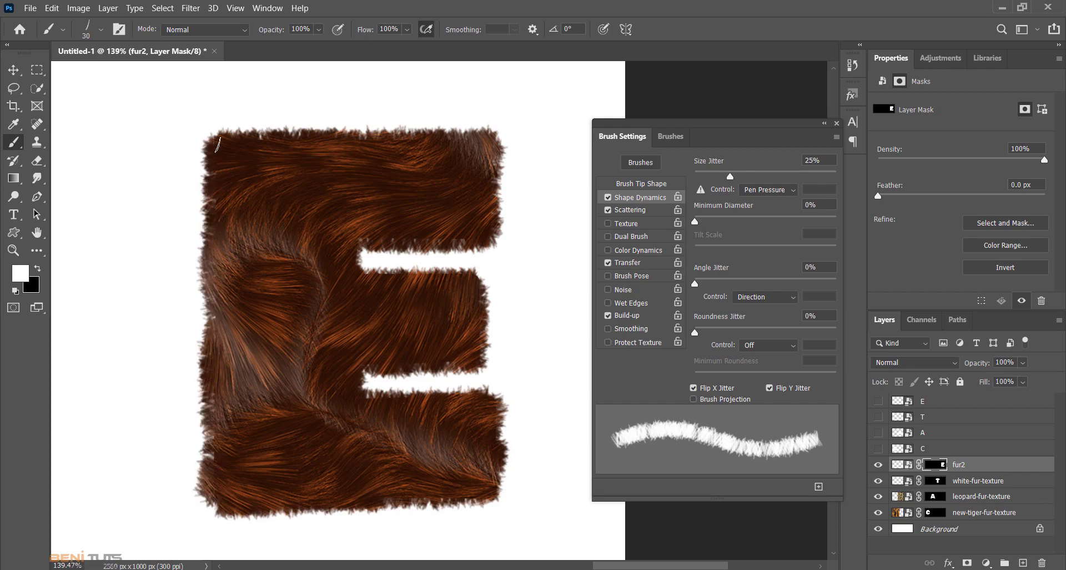
# - Zoom out to show the whole CATE word and hide the Brush Settings panel
pyautogui.press('z')
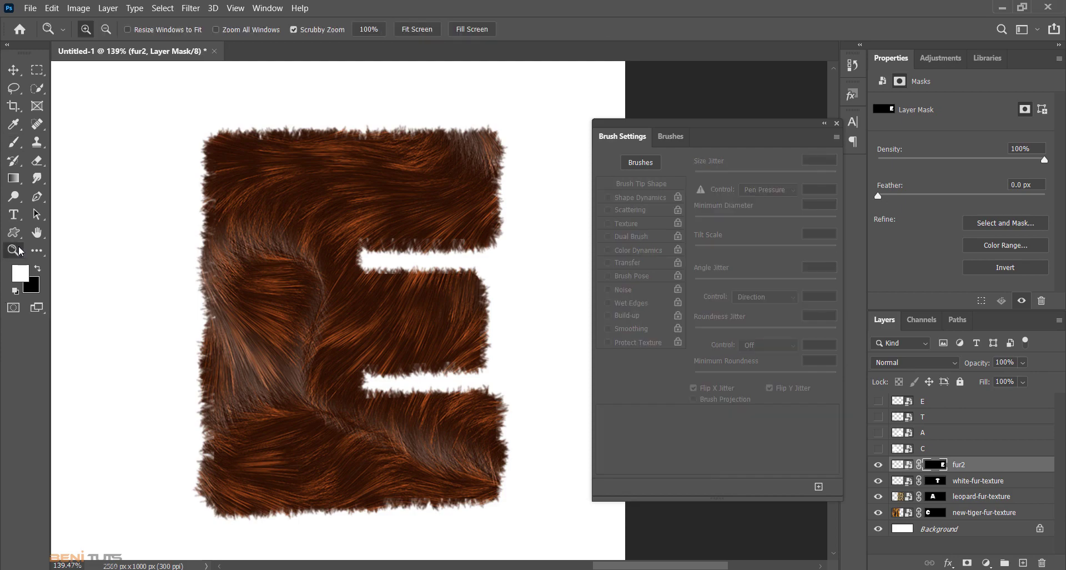
pyautogui.hotkey('ctrl', '0')
pyautogui.click(837, 123)
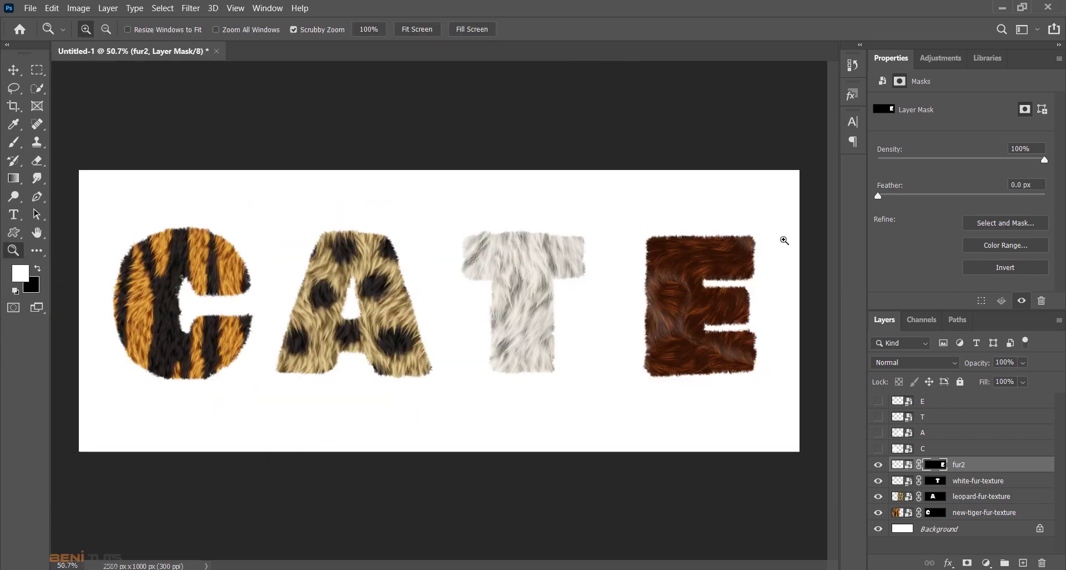
# - Add a taupe 645c51 Solid Color fill layer directly above the Background
pyautogui.click(938, 528)
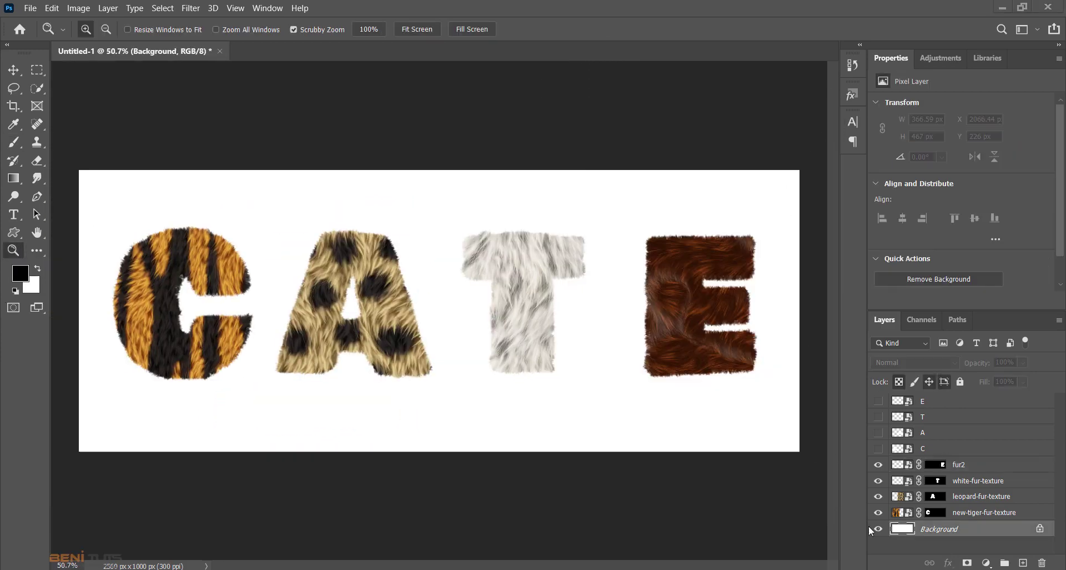
pyautogui.click(986, 563)
pyautogui.click(991, 322)
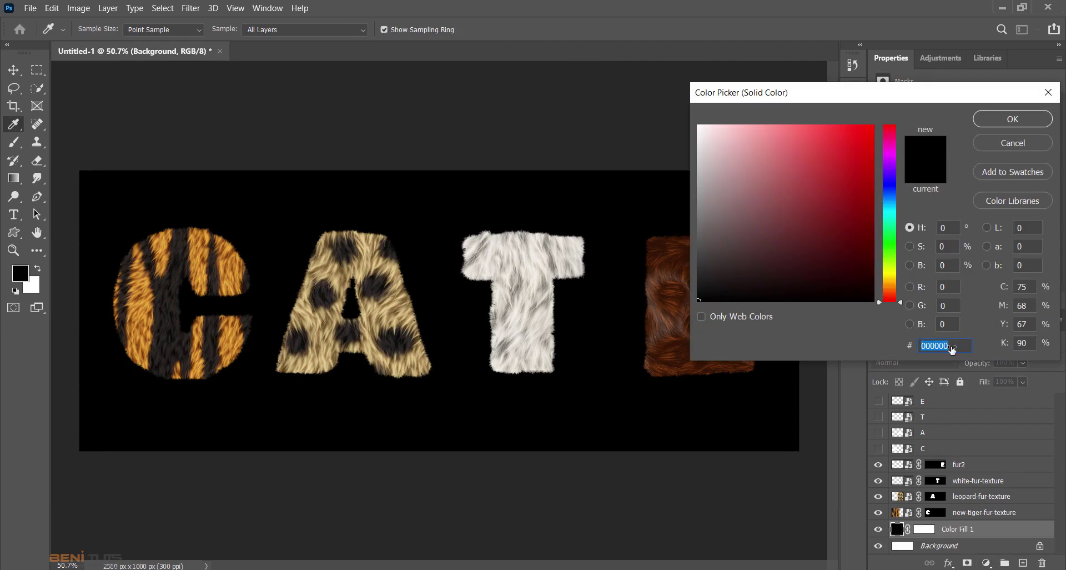
pyautogui.write('645c51')
pyautogui.click(994, 120)
pyautogui.press('z')
pyautogui.click(983, 512)
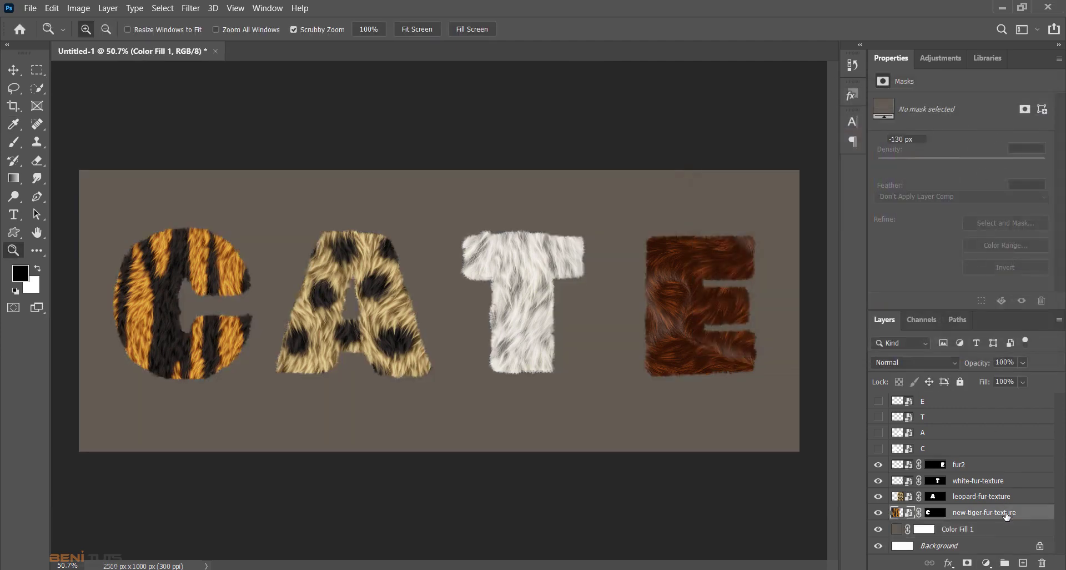
# - Give the tiger-fur C a black Multiply drop shadow at 58%, distance 25, size 4
pyautogui.click(951, 565)
pyautogui.click(970, 432)
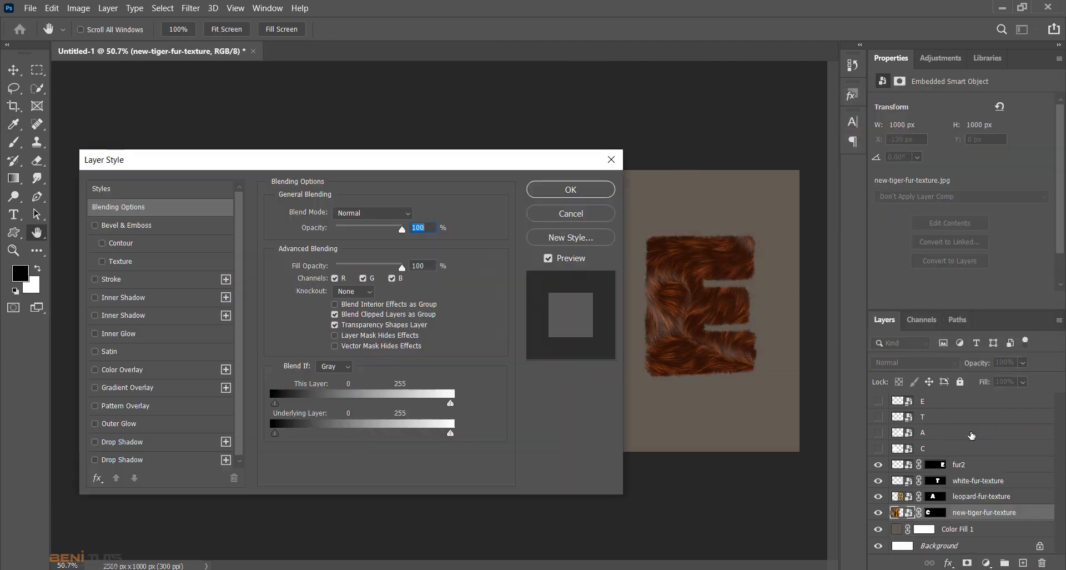
pyautogui.moveTo(405, 167); pyautogui.dragTo(806, 134)
pyautogui.click(516, 428)
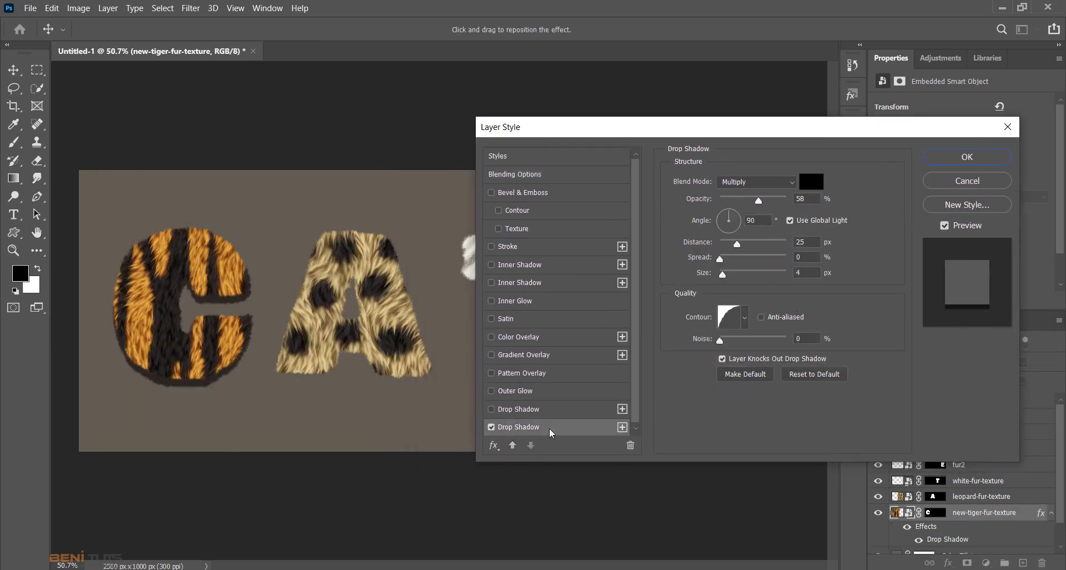
pyautogui.click(810, 180)
pyautogui.click(1004, 122)
pyautogui.doubleClick(805, 242)
pyautogui.write('25')
pyautogui.click(812, 257)
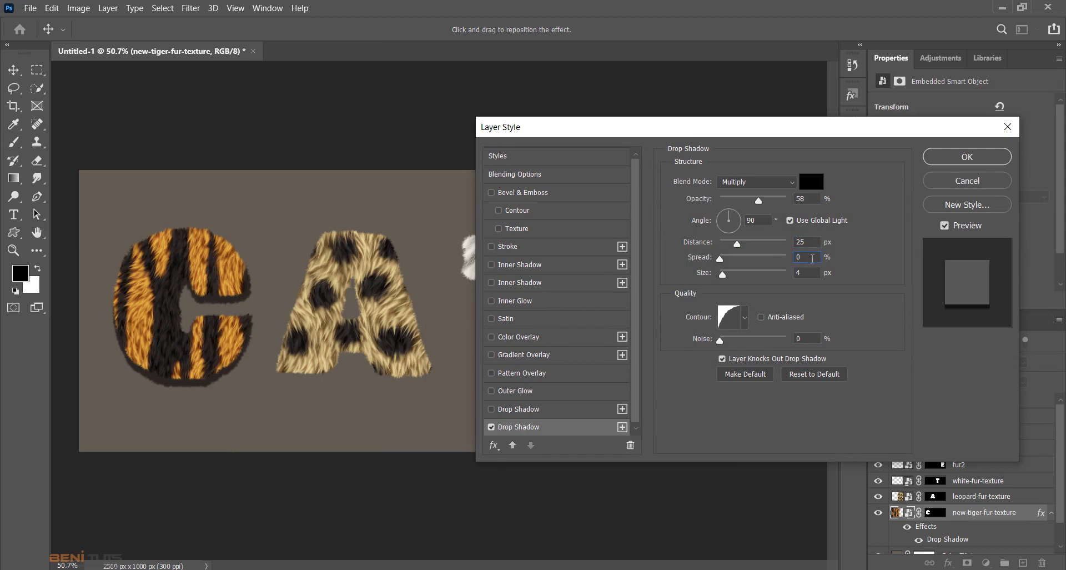
pyautogui.click(745, 318)
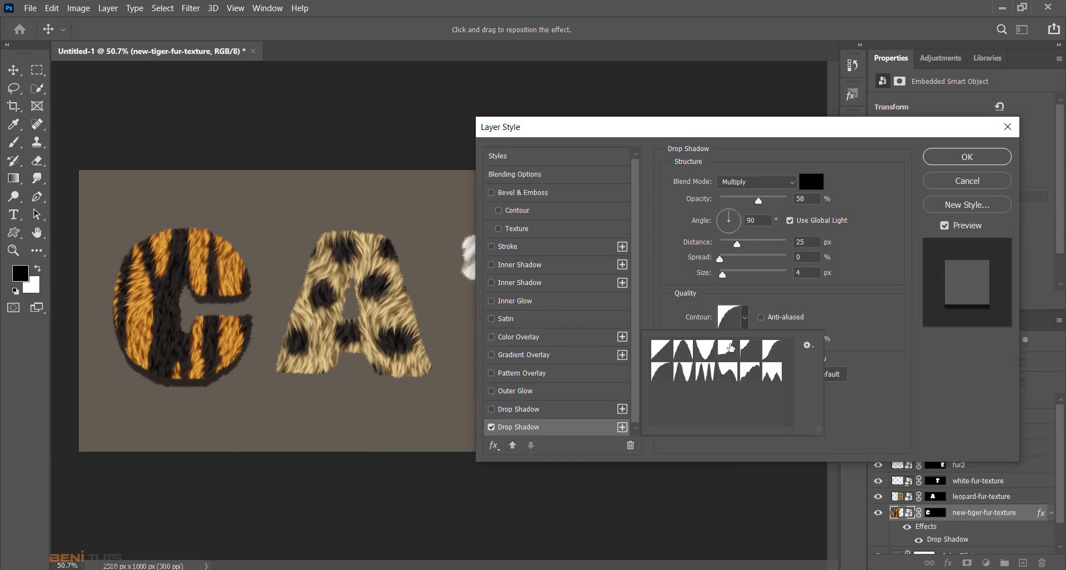
pyautogui.click(868, 326)
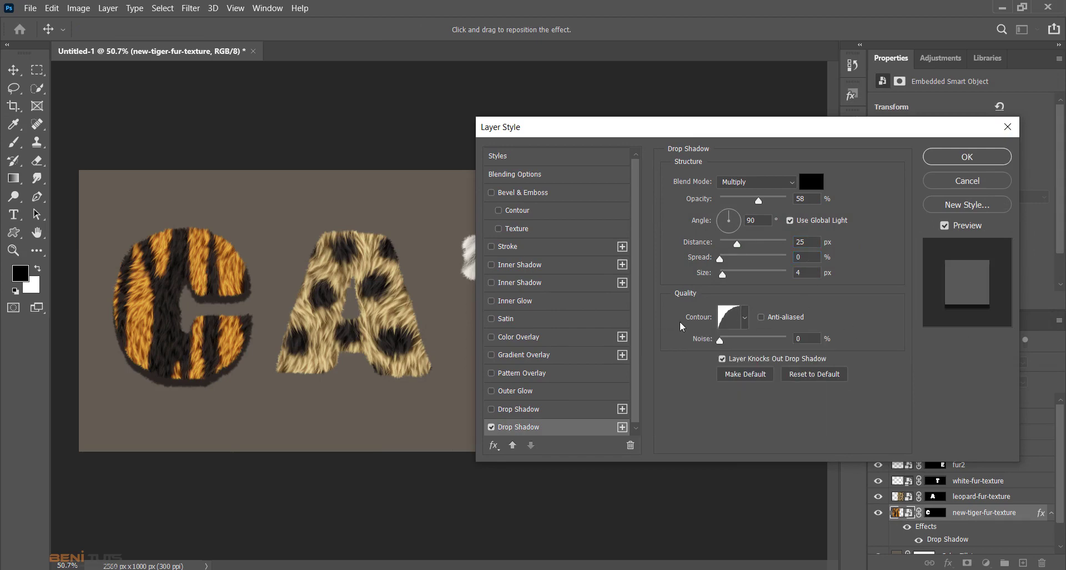
# - Add a black 39% inner shadow with size 33 and apply both shadow effects
pyautogui.click(515, 285)
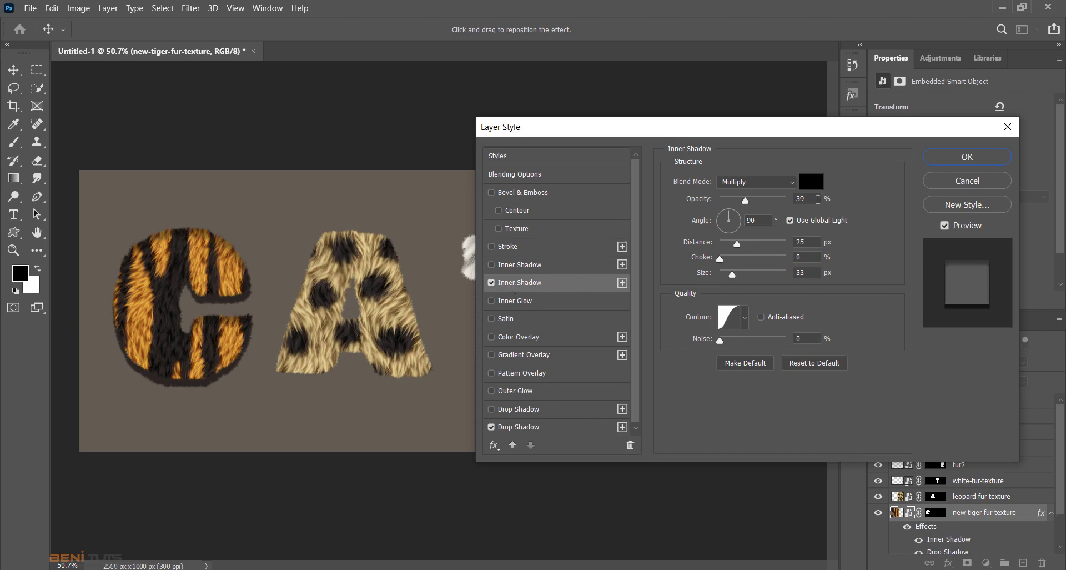
pyautogui.click(816, 183)
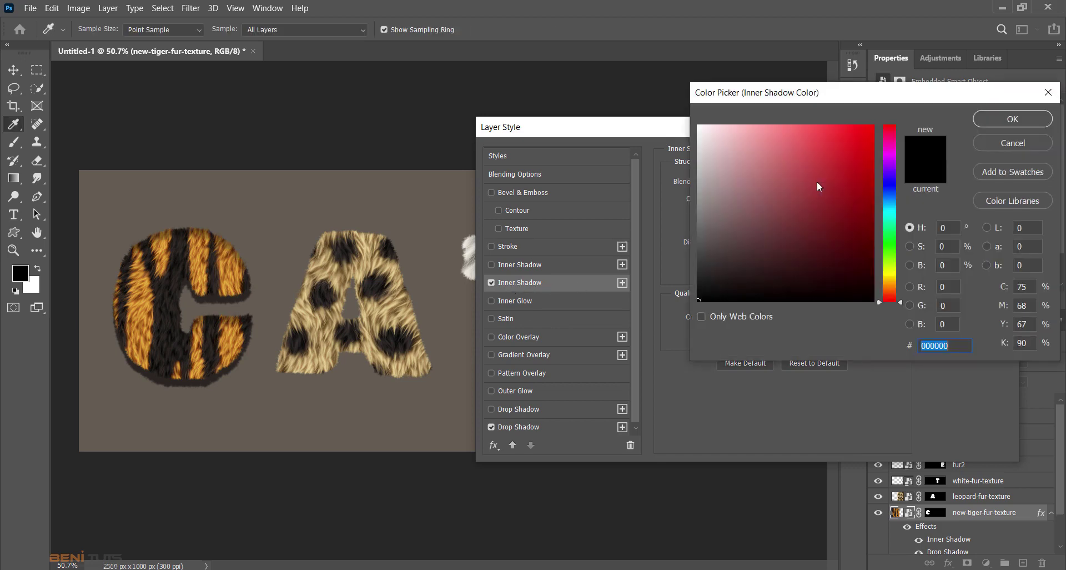
pyautogui.click(995, 119)
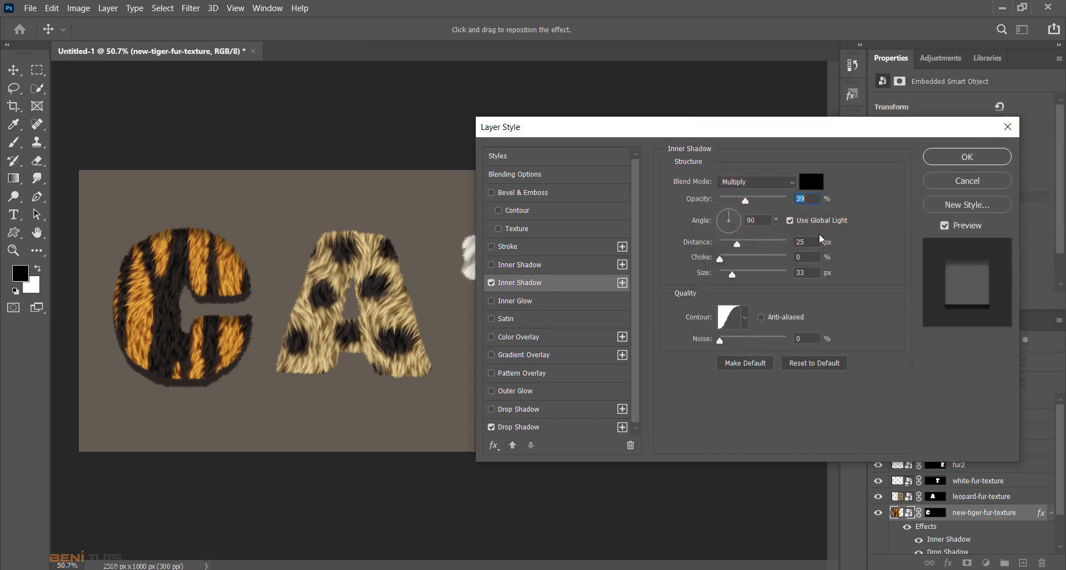
pyautogui.click(745, 318)
pyautogui.click(935, 161)
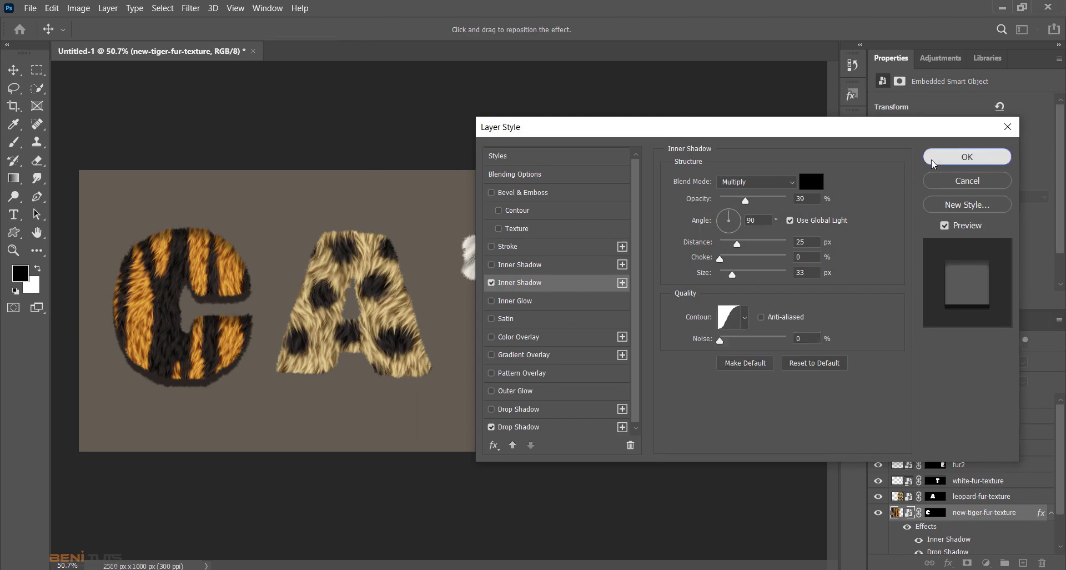
pyautogui.click(938, 158)
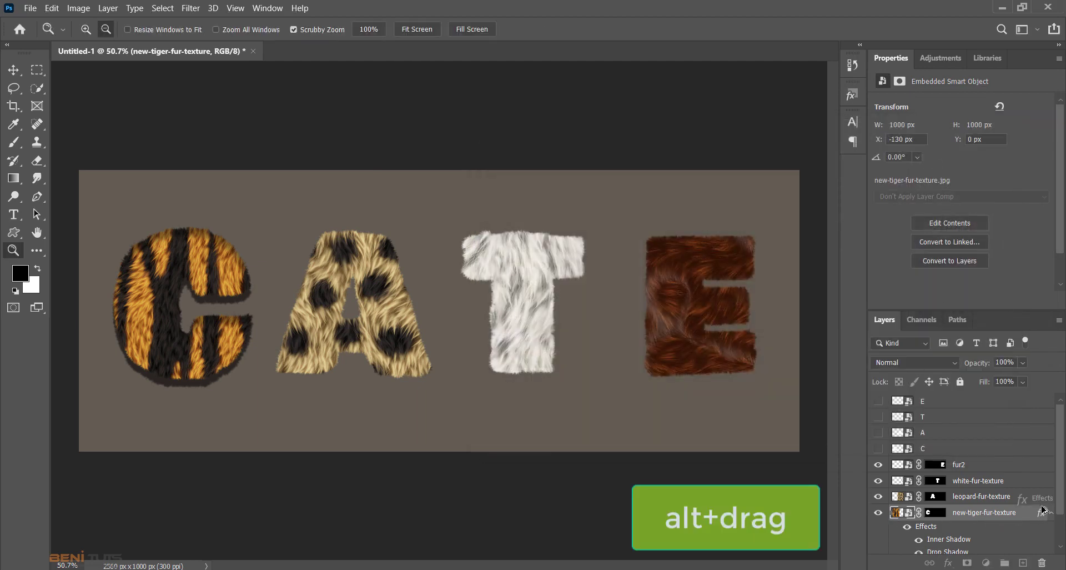
# - Copy the tiger C's shadow effects onto the leopard A and white T layers
pyautogui.moveTo(1041, 515); pyautogui.dragTo(1040, 496)
pyautogui.moveTo(1040, 450)
pyautogui.mouseDown()
pyautogui.moveTo(1043, 437)
pyautogui.moveTo(1040, 466)
pyautogui.mouseUp()
pyautogui.scroll(3, 1038, 452)
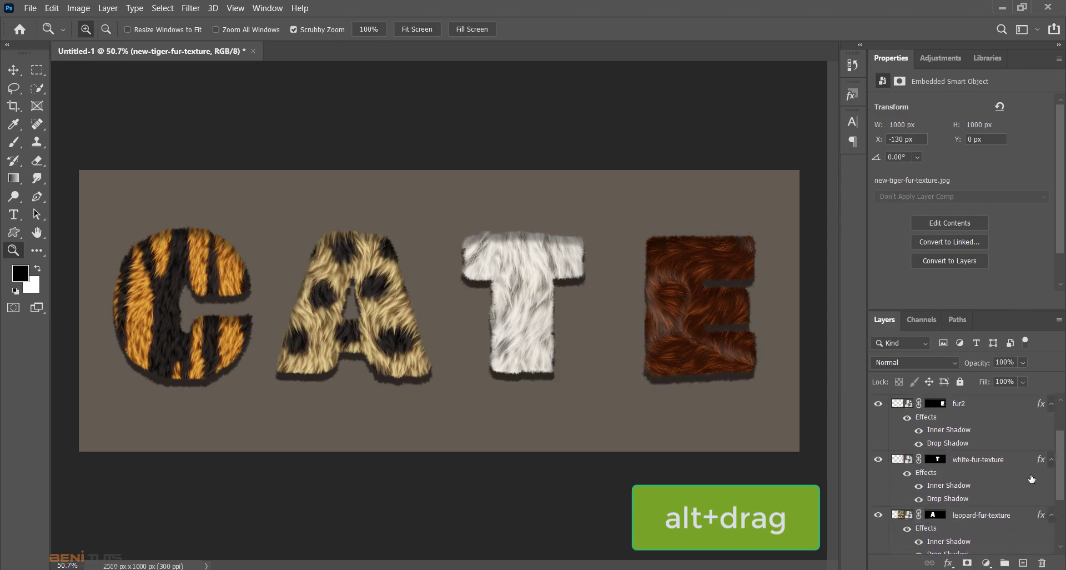
# - Shorten the brown-fur E's drop shadow distance to 13 px
pyautogui.doubleClick(950, 505)
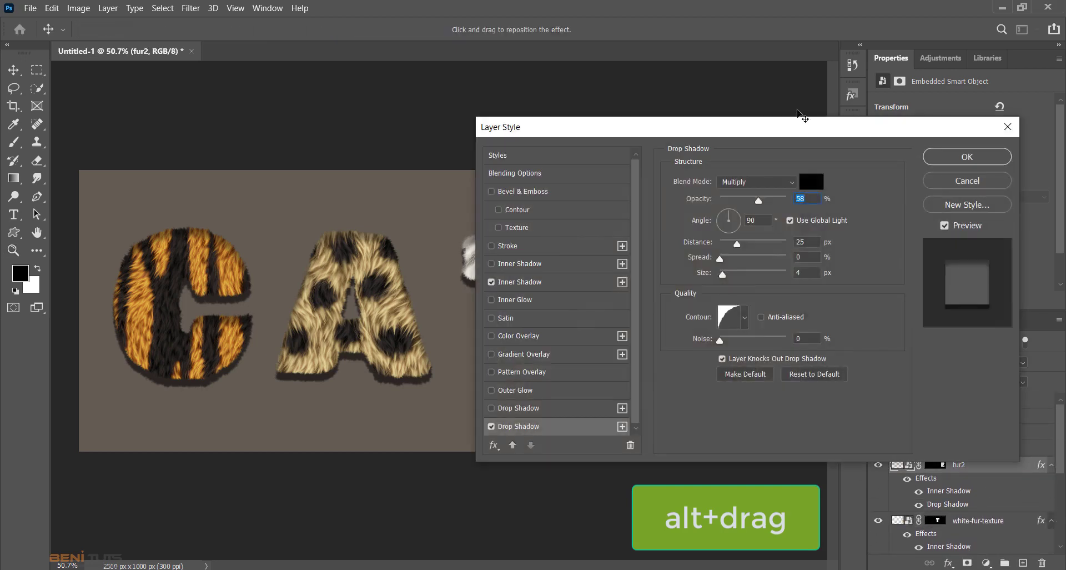
pyautogui.moveTo(805, 127); pyautogui.dragTo(395, 159)
pyautogui.moveTo(326, 270); pyautogui.dragTo(320, 271)
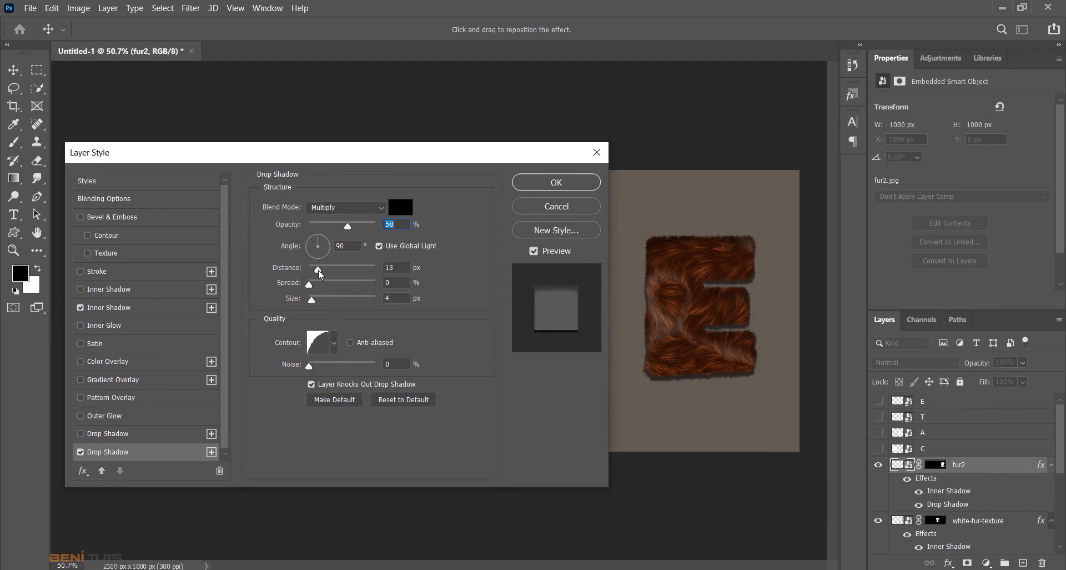
pyautogui.press('z')
pyautogui.click(569, 183)
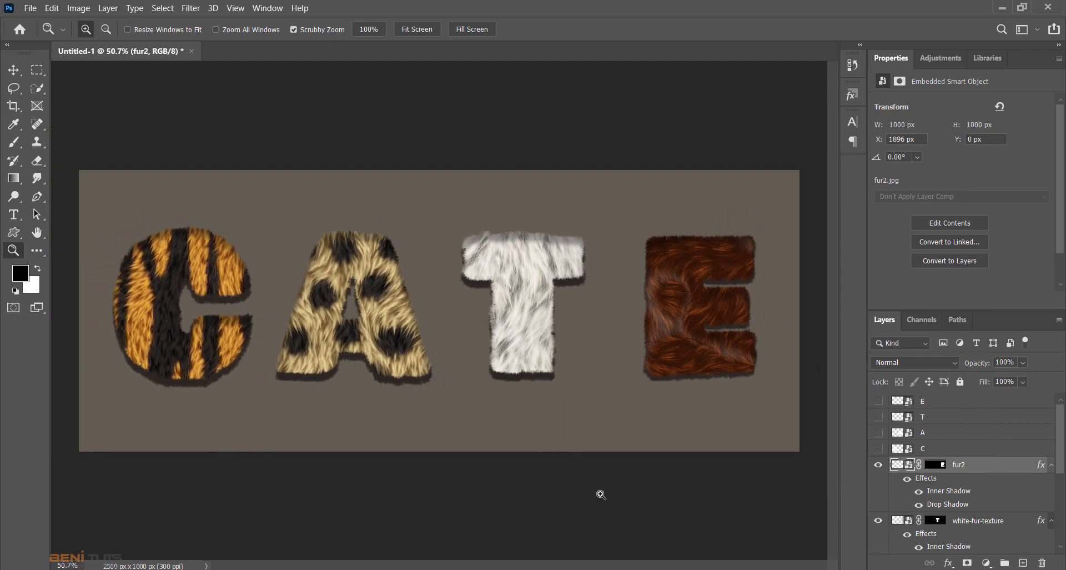
# - Paint black over the centre of the Color Fill 1 mask with a 700 px Soft Round brush at 21% flow
pyautogui.click(925, 528)
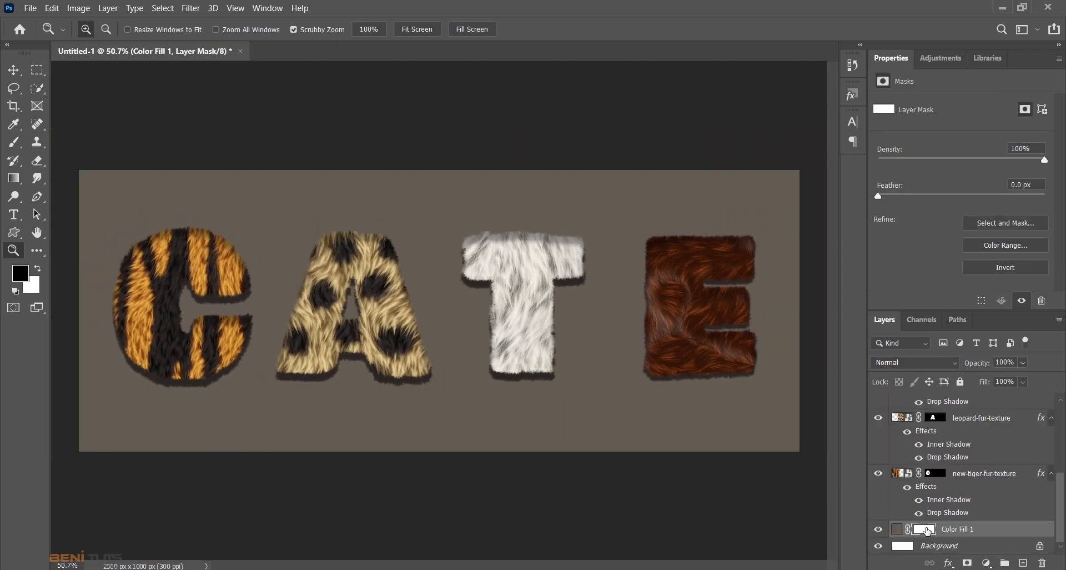
pyautogui.press('b')
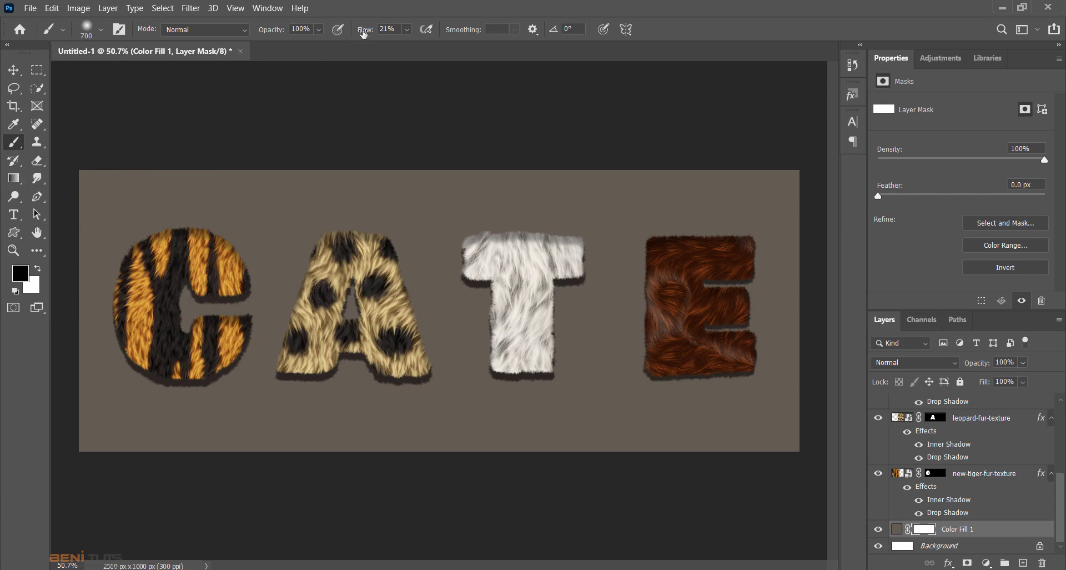
pyautogui.click(408, 31)
pyautogui.rightClick(369, 172)
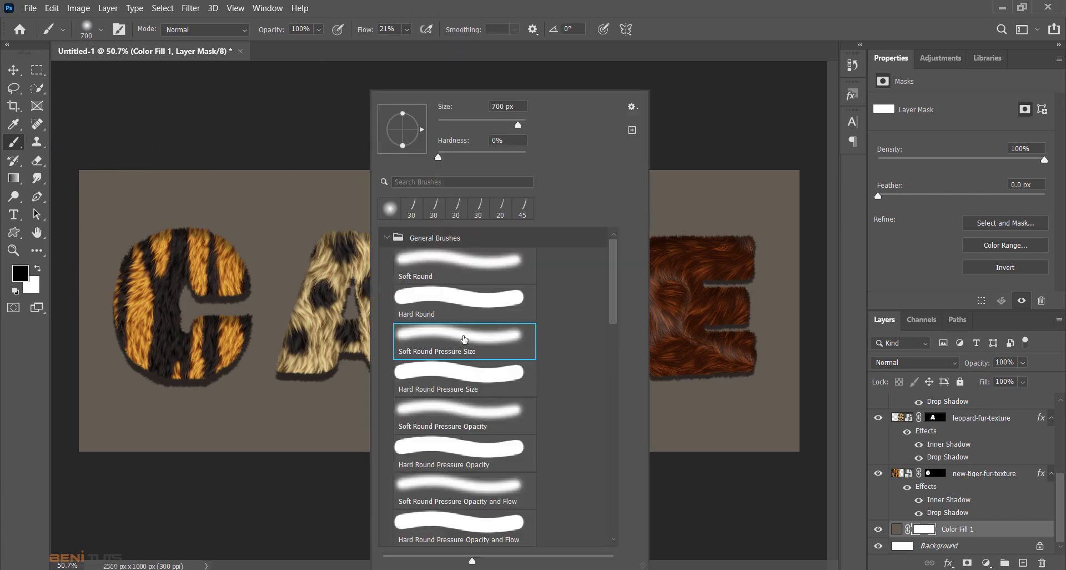
pyautogui.doubleClick(398, 258)
pyautogui.moveTo(165, 210)
pyautogui.mouseDown()
pyautogui.moveTo(169, 226)
pyautogui.moveTo(673, 233)
pyautogui.moveTo(428, 267)
pyautogui.moveTo(369, 333)
pyautogui.moveTo(212, 318)
pyautogui.moveTo(272, 333)
pyautogui.moveTo(690, 336)
pyautogui.moveTo(311, 328)
pyautogui.moveTo(239, 311)
pyautogui.moveTo(665, 309)
pyautogui.moveTo(305, 195)
pyautogui.moveTo(500, 161)
pyautogui.moveTo(3, 428)
pyautogui.mouseUp()
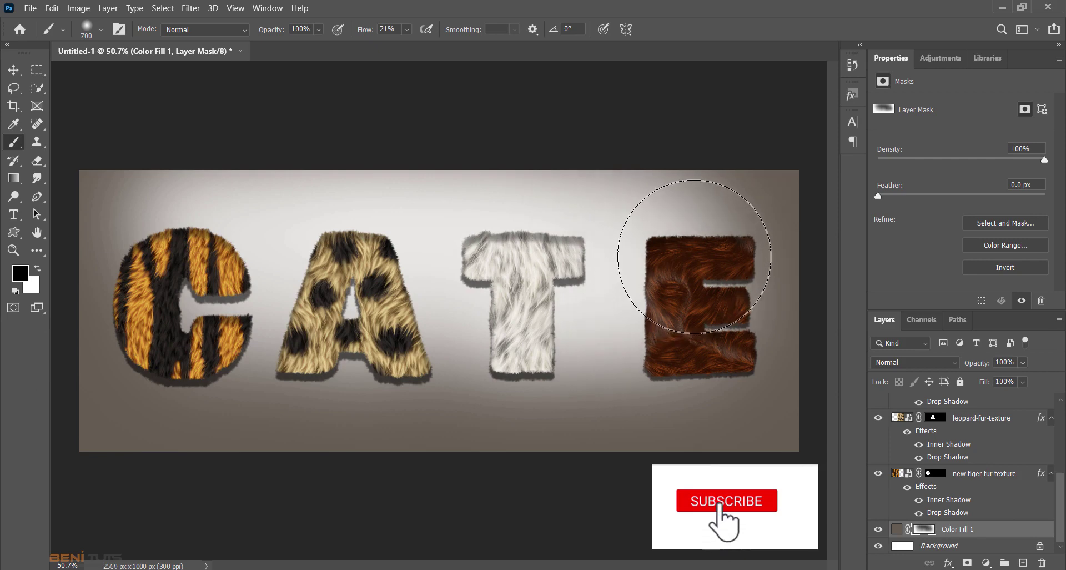
pyautogui.press('v')
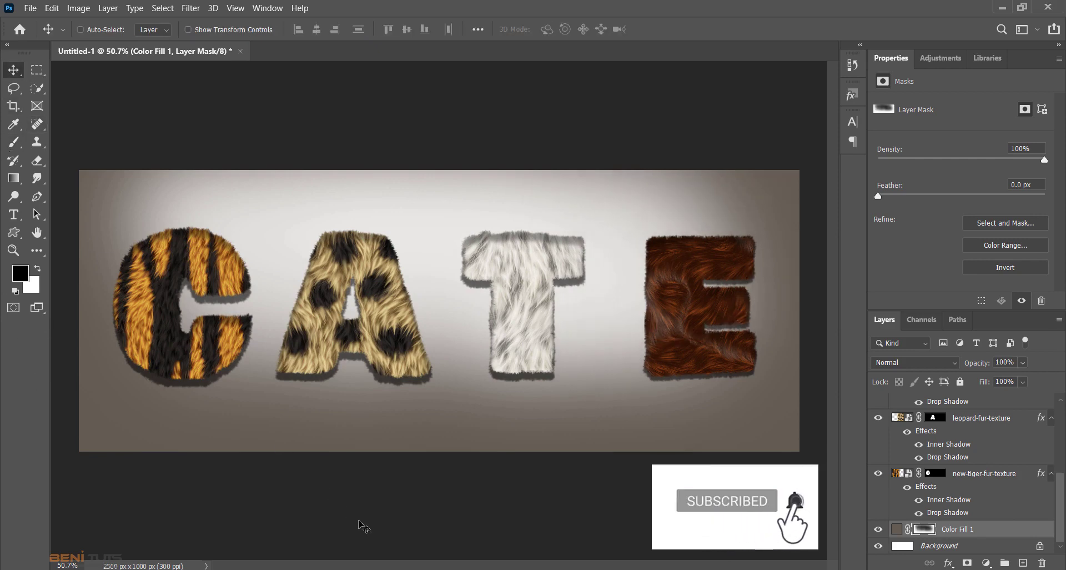
pyautogui.press('h')
pyautogui.hotkey('ctrl', '0')
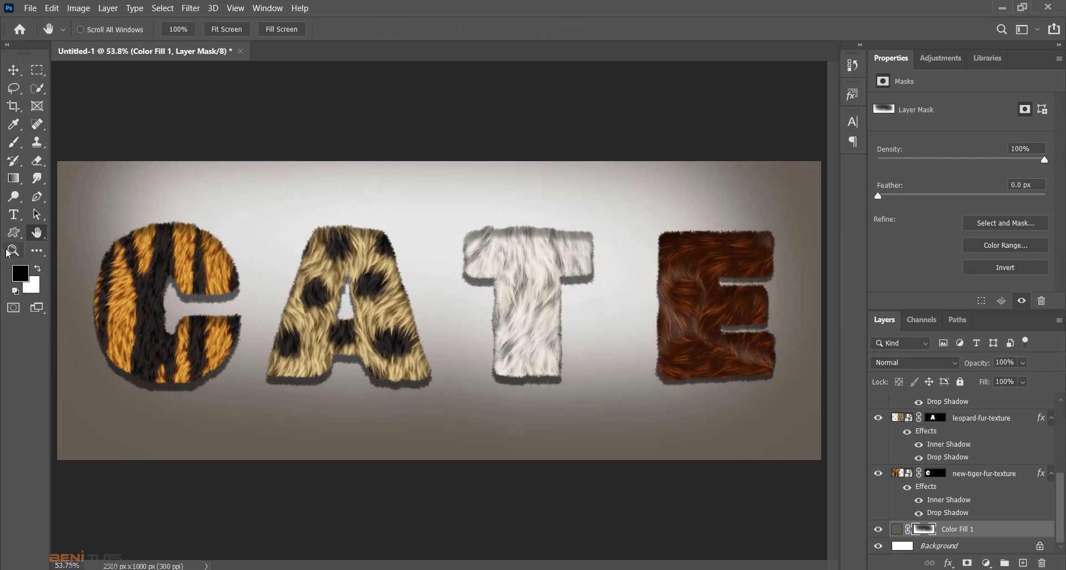
pyautogui.click(14, 250)
pyautogui.moveTo(111, 266); pyautogui.dragTo(541, 424)
pyautogui.scroll(-1, 541, 425)
pyautogui.hscroll(5, 541, 425)
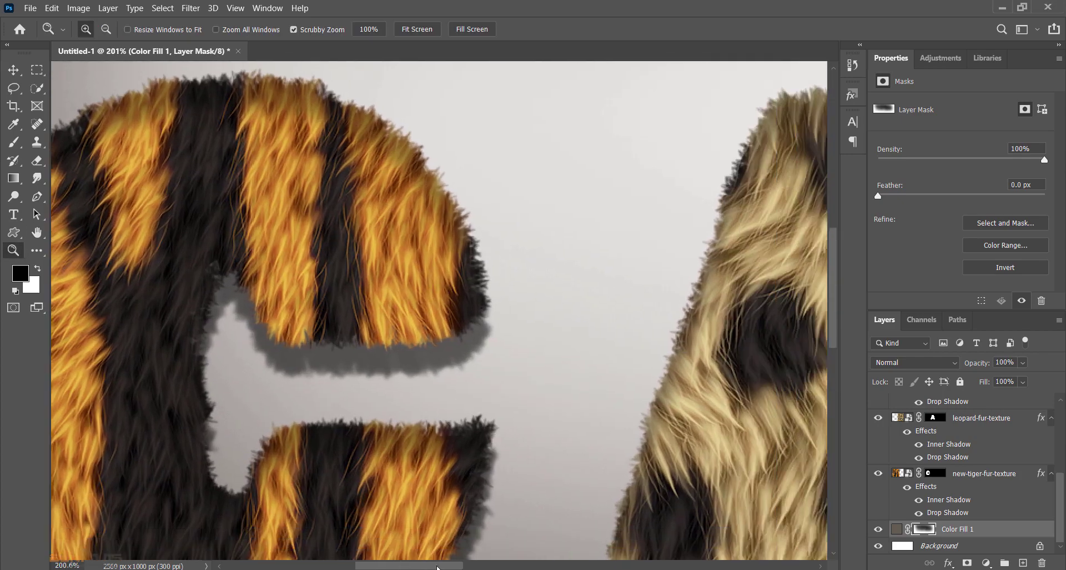
pyautogui.hscroll(3, 555, 472)
pyautogui.scroll(-2, 573, 533)
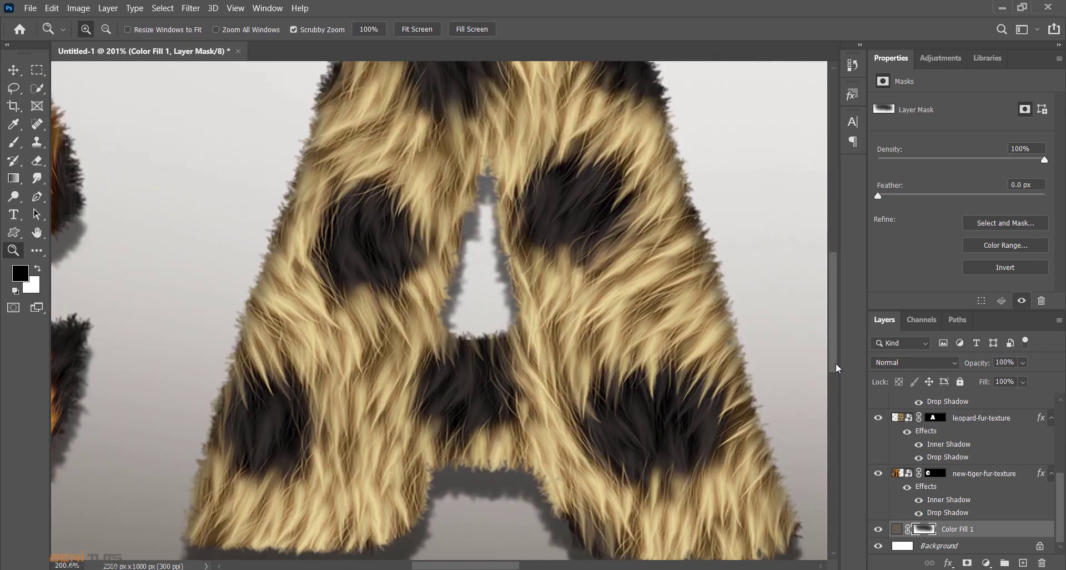
pyautogui.scroll(-2, 567, 536)
pyautogui.scroll(3, 549, 544)
pyautogui.scroll(1, 537, 550)
pyautogui.hscroll(3, 538, 551)
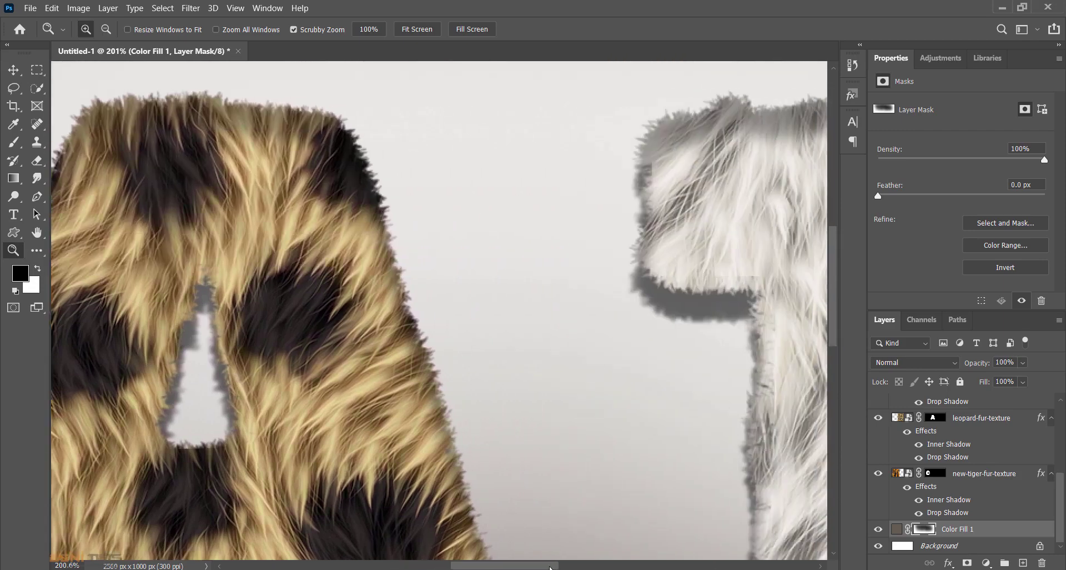
pyautogui.hscroll(3, 538, 551)
pyautogui.scroll(-1, 827, 328)
pyautogui.scroll(-3, 839, 344)
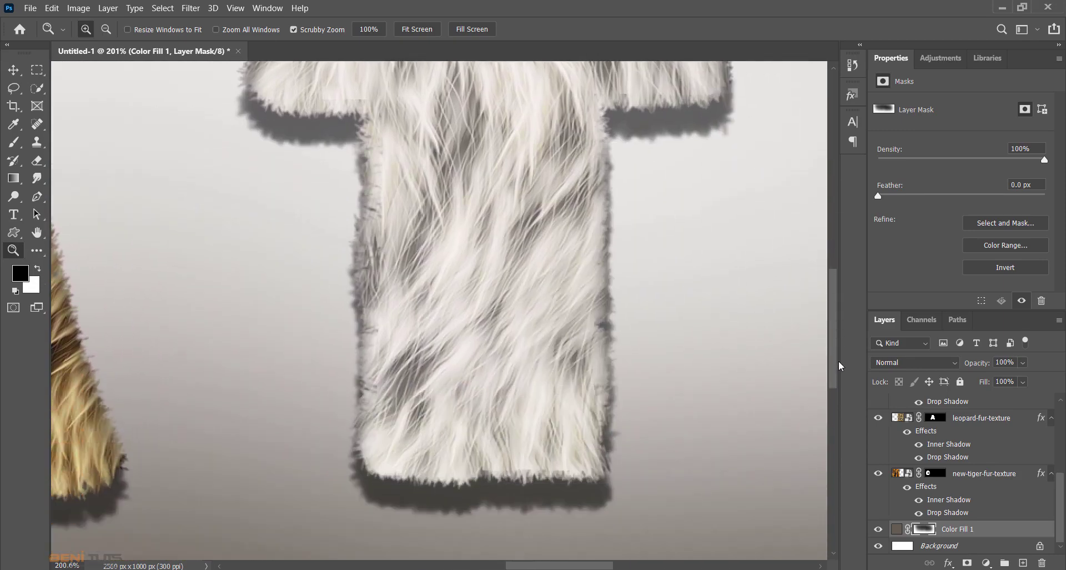
pyautogui.scroll(4, 839, 333)
pyautogui.hscroll(1, 611, 550)
pyautogui.hscroll(5, 595, 567)
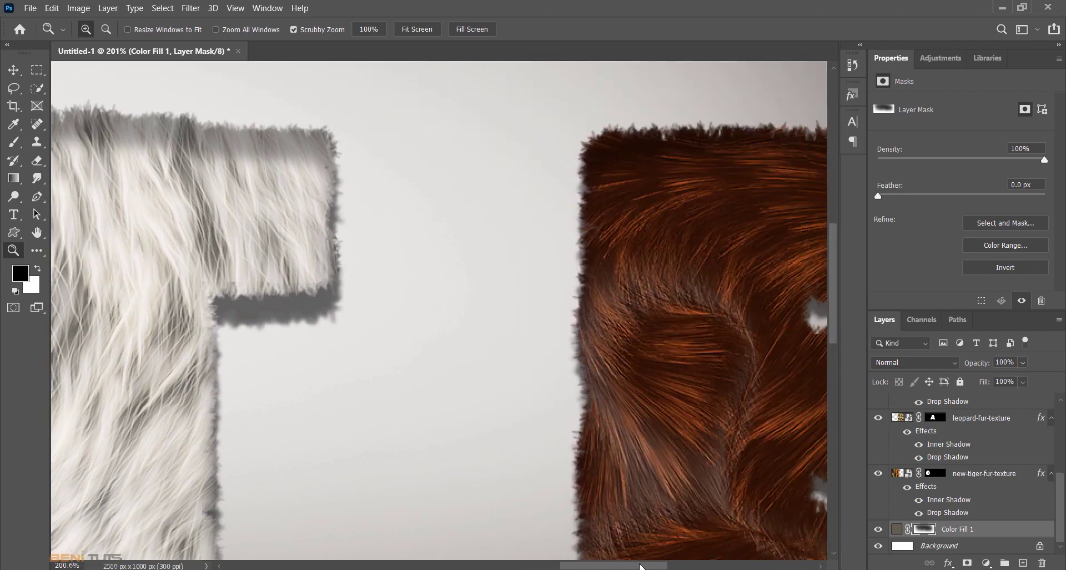
pyautogui.hscroll(3, 595, 567)
pyautogui.scroll(-1, 838, 333)
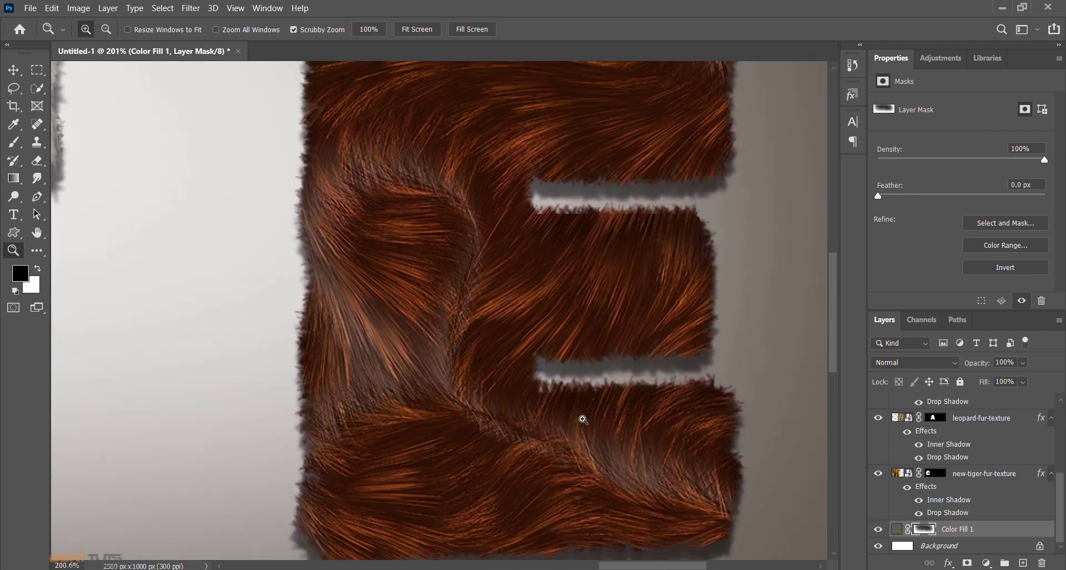
pyautogui.scroll(-3, 581, 417)
pyautogui.scroll(-3, 519, 519)
pyautogui.hscroll(-3, 483, 555)
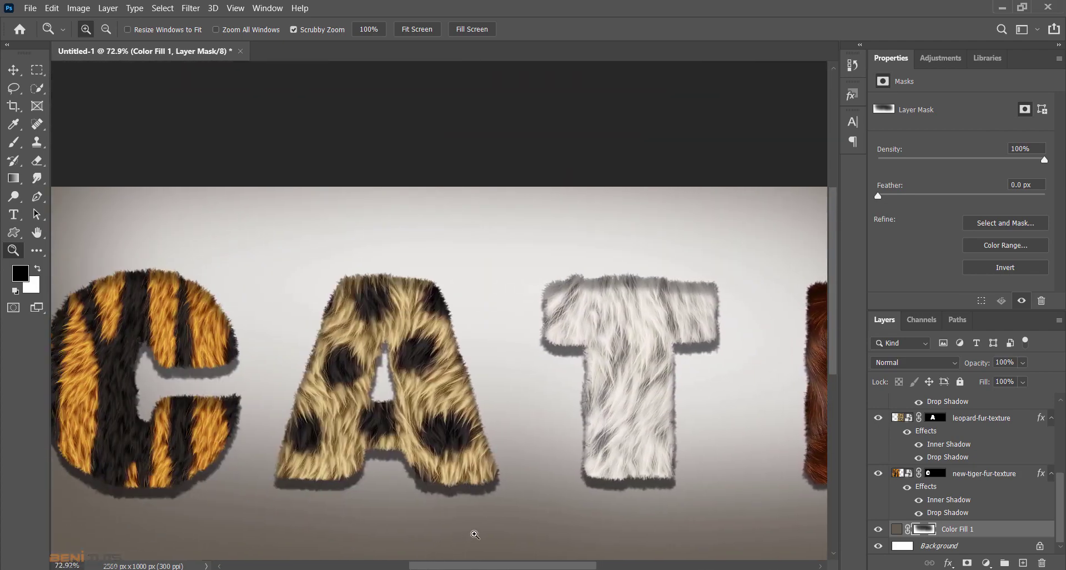
pyautogui.scroll(-2, 454, 524)
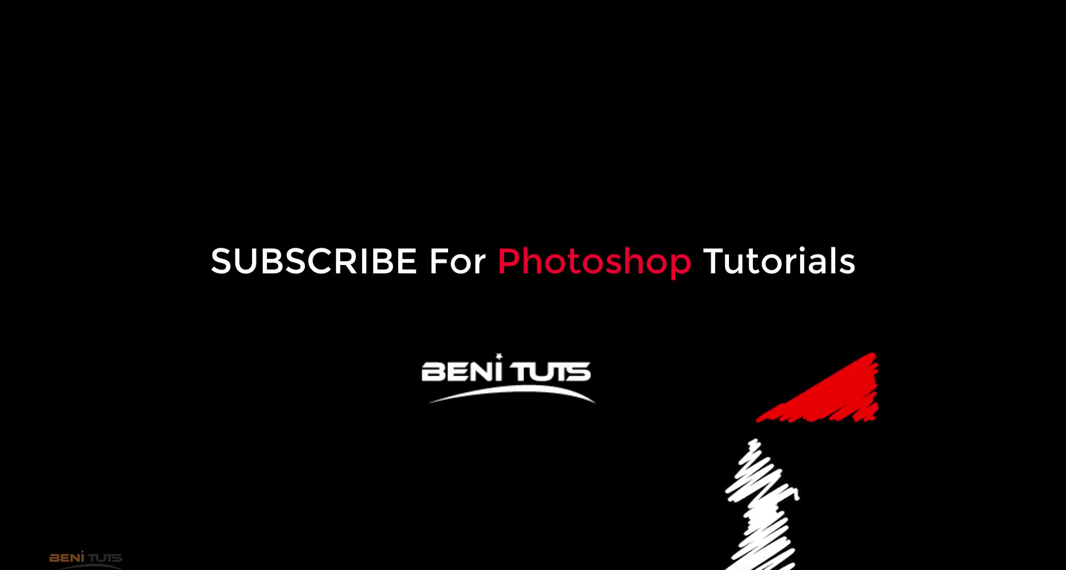